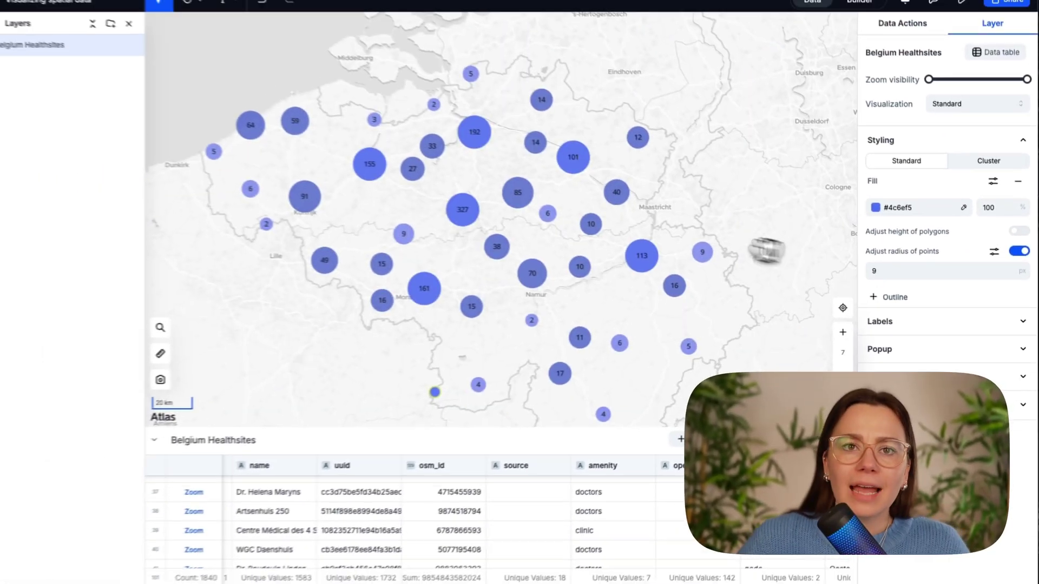
- Nudge the map view, then bring up the Belgium Healthsites visualization type list
drag(766, 320, 773, 336)
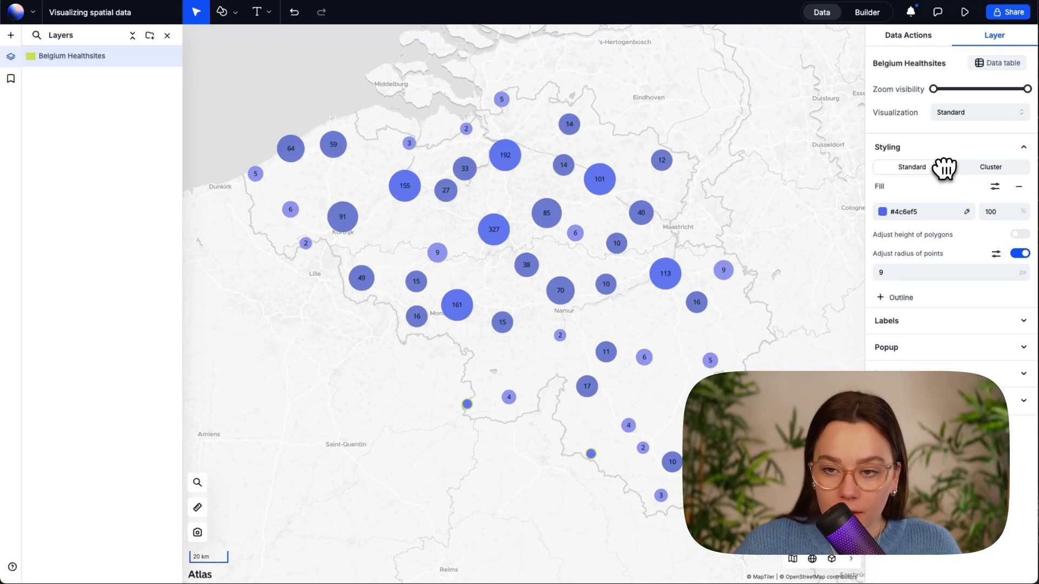
click(971, 113)
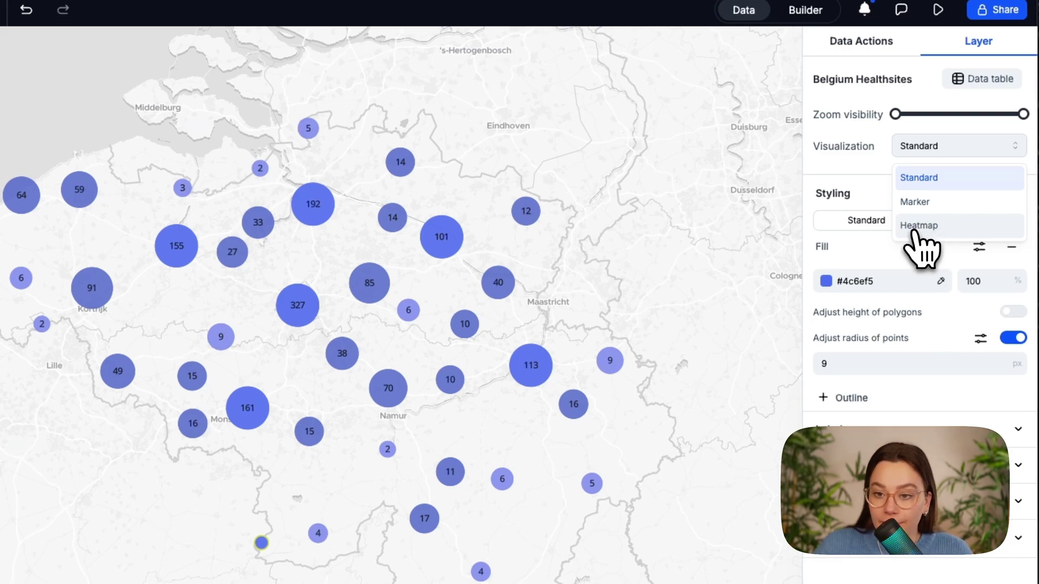
- Switch the Belgium Healthsites visualization from clusters to Heatmap
click(919, 226)
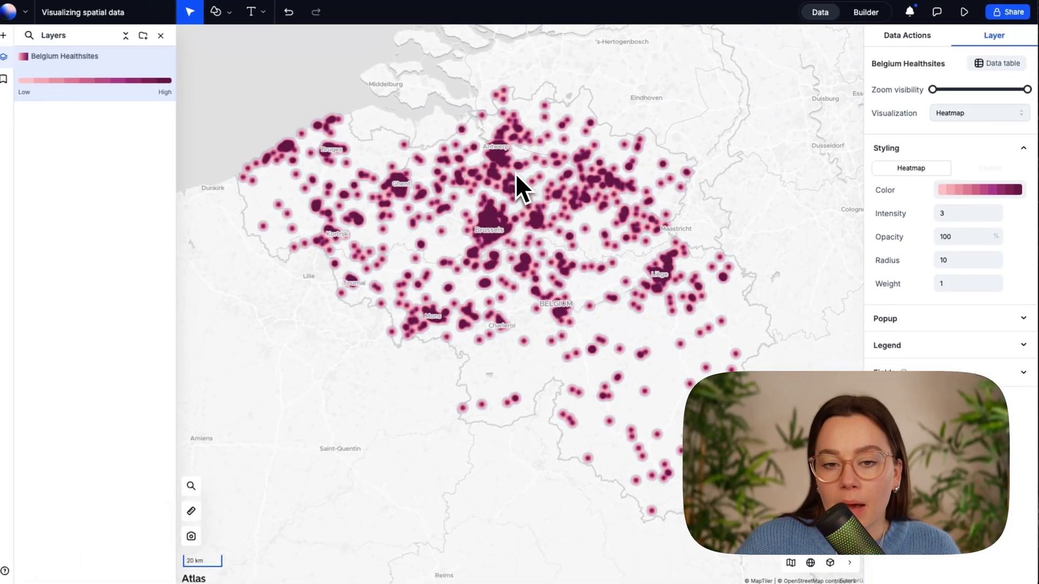
scroll(514, 179, up, 2)
scroll(491, 206, down, 3)
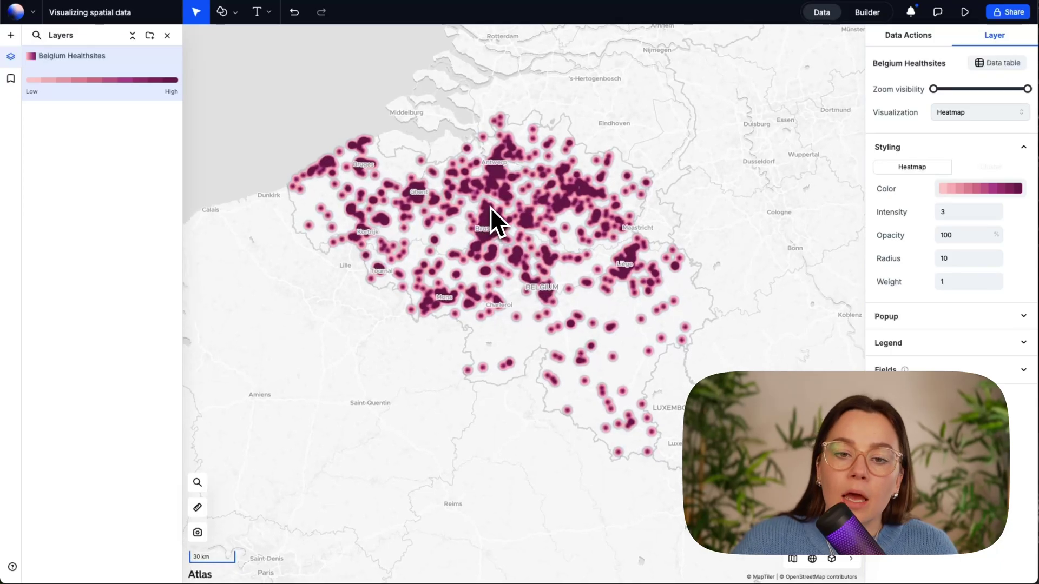
scroll(490, 208, up, 4)
scroll(487, 286, down, 2)
scroll(495, 357, up, 5)
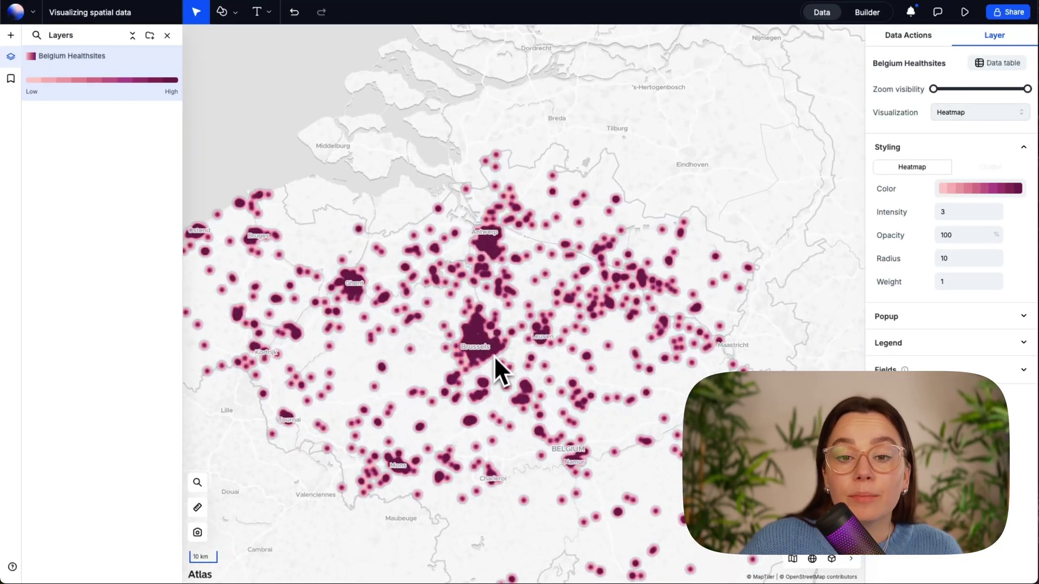
scroll(493, 250, down, 5)
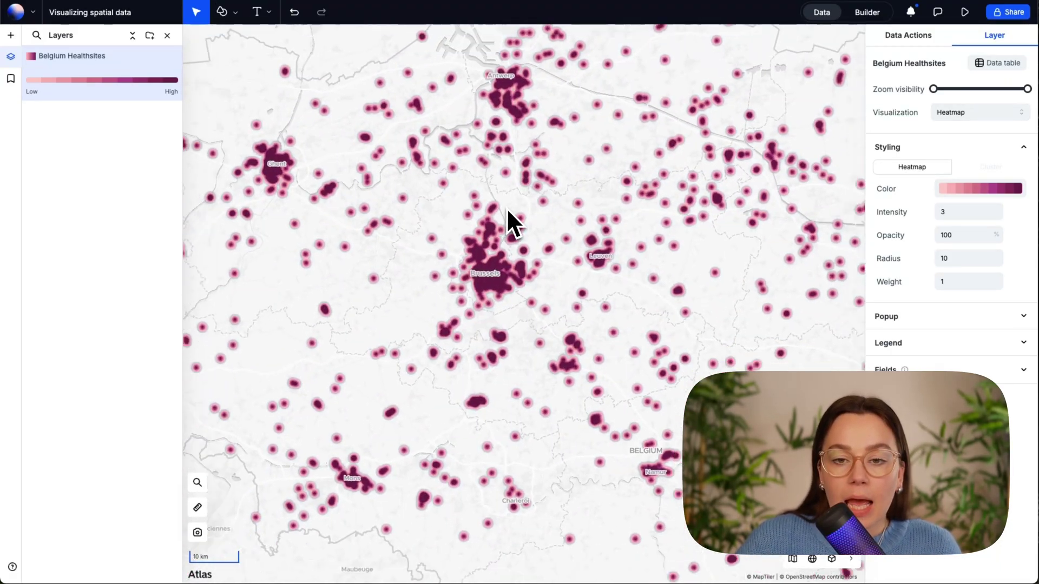
scroll(723, 274, up, 1)
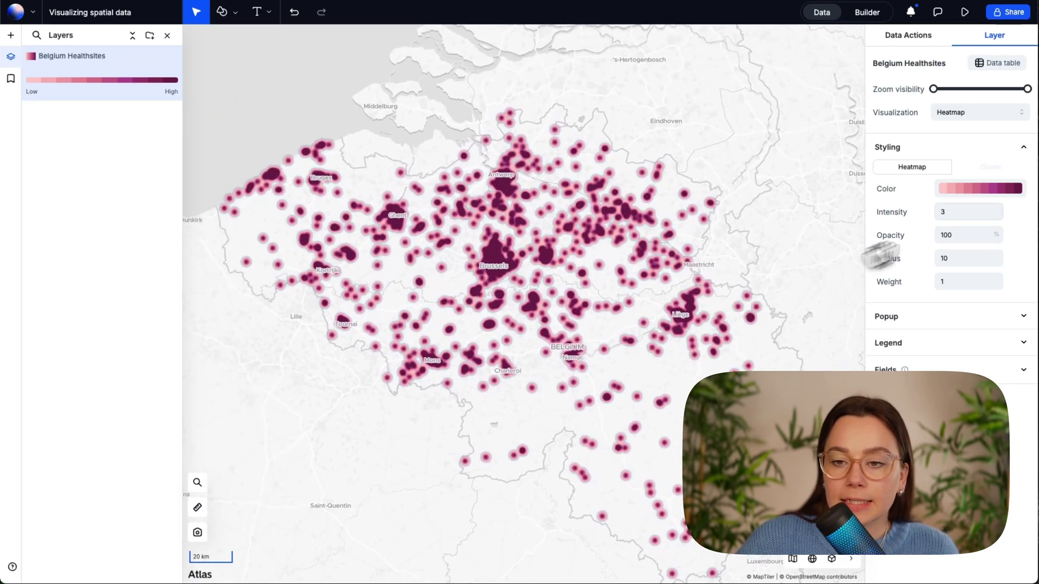
- Colour the heatmap with the third Sequential yellow-to-pink ramp
click(982, 189)
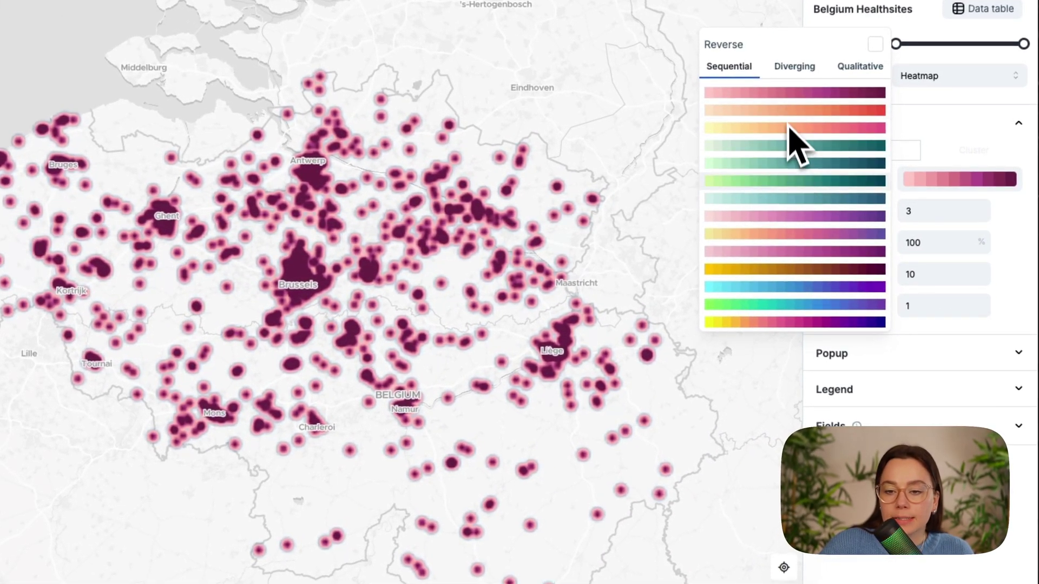
click(795, 69)
click(834, 75)
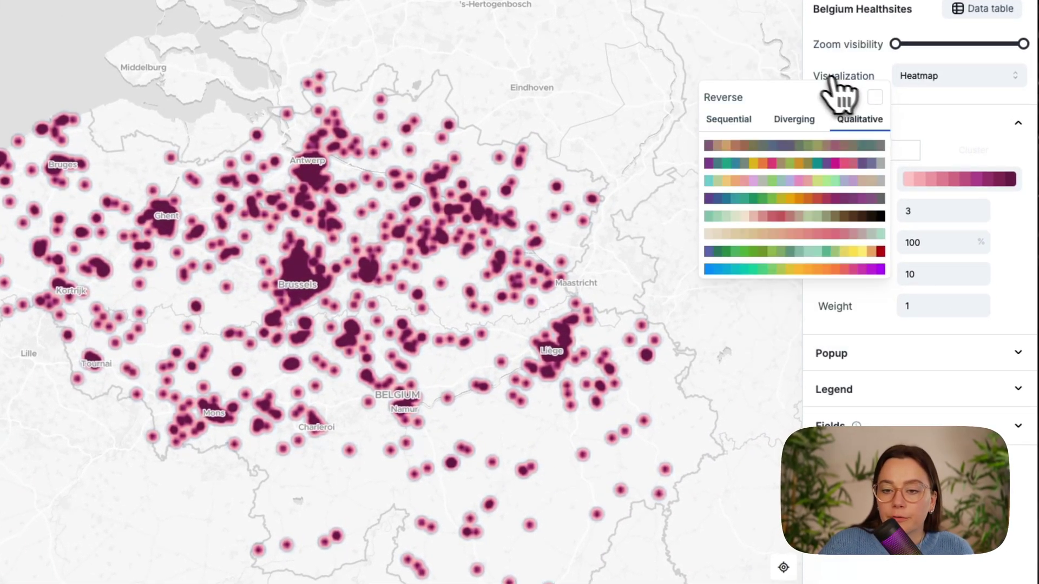
click(728, 119)
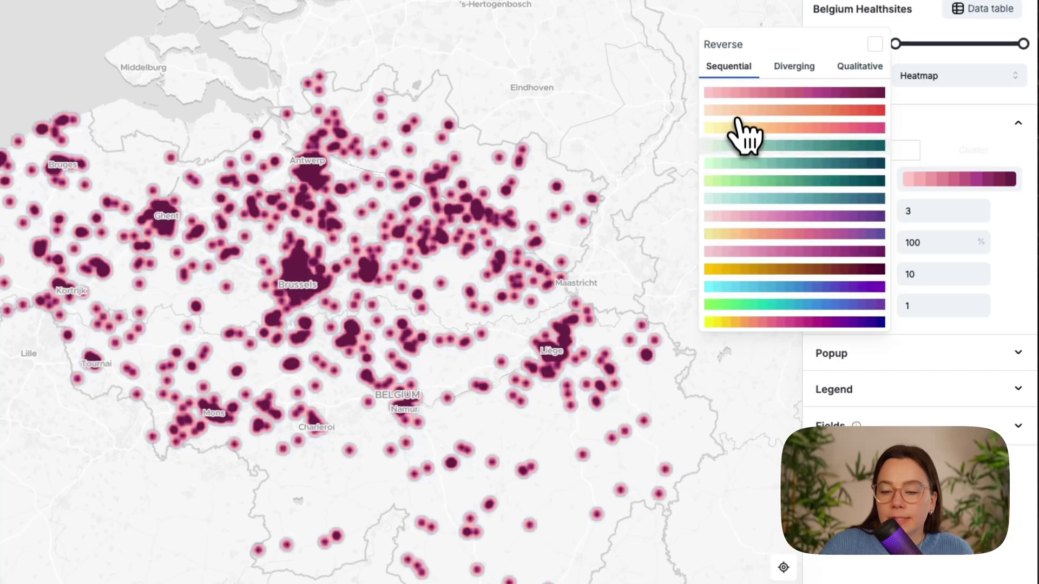
click(782, 127)
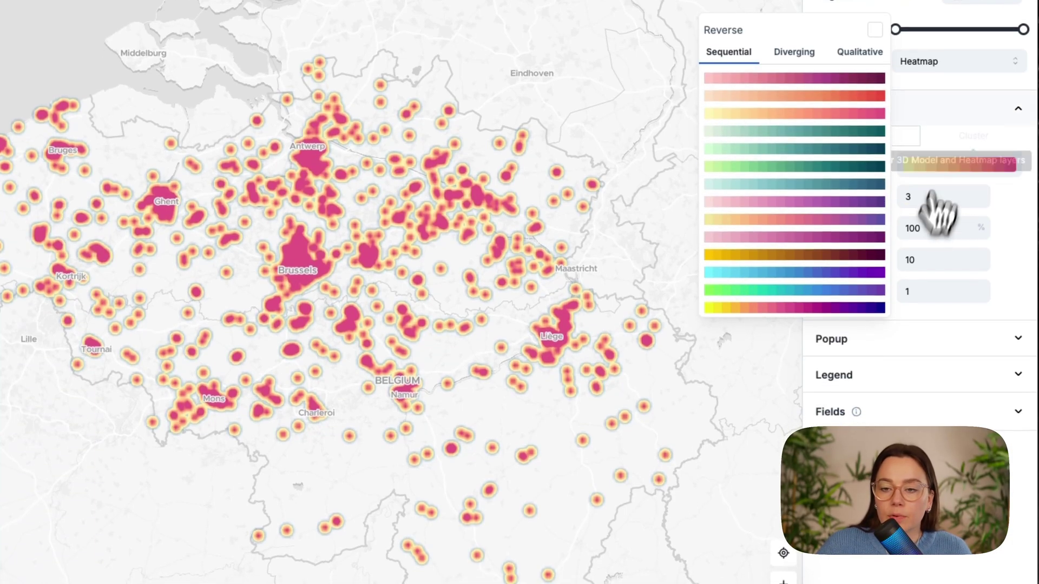
click(957, 122)
click(955, 124)
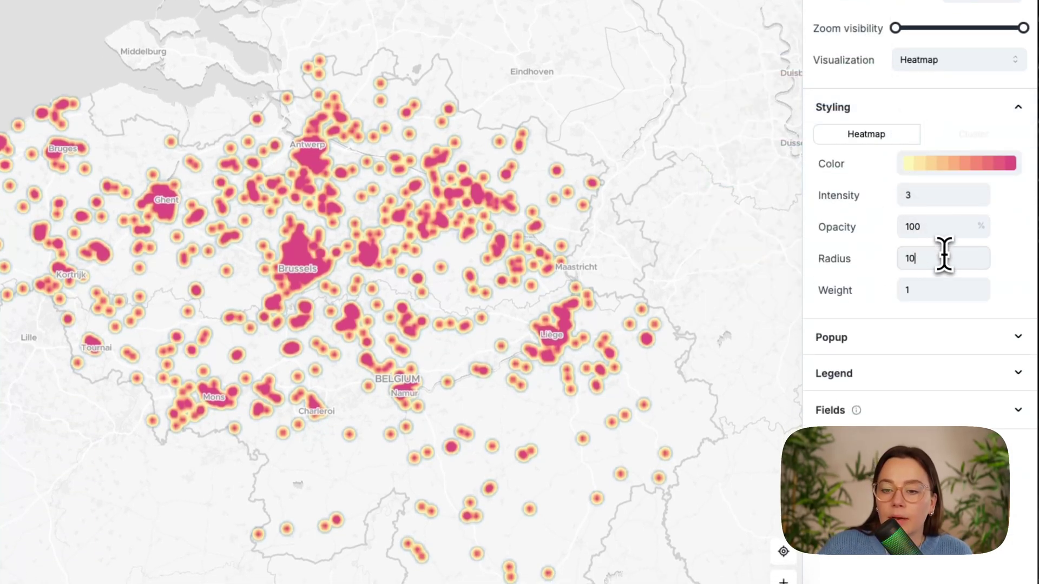
- Set heatmap Radius to 14 and Intensity to 2, then zoom around to inspect it
click(944, 262)
key(Up)
key(Up)
key(Up)
key(Up)
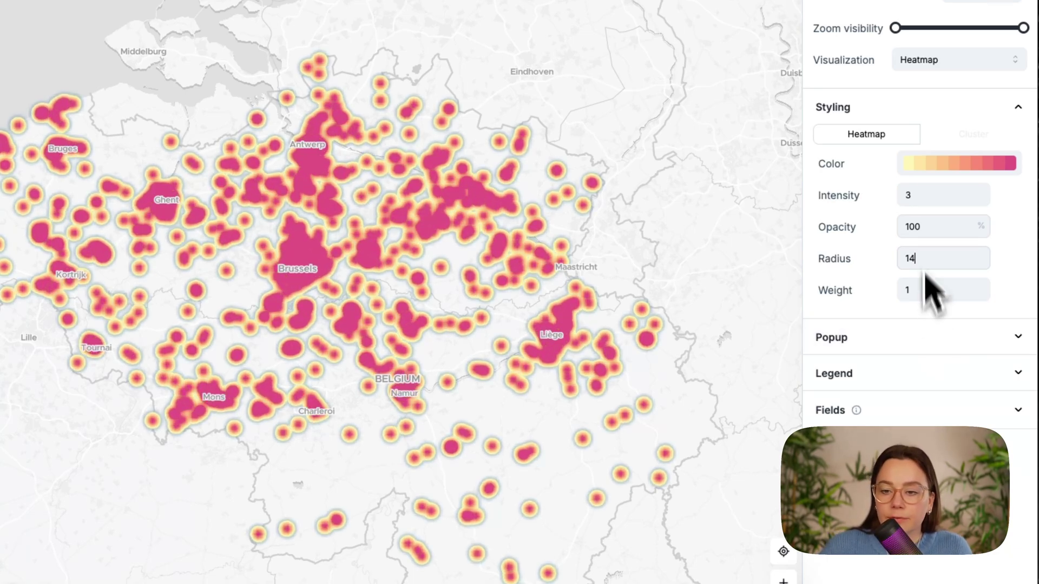
key(Down)
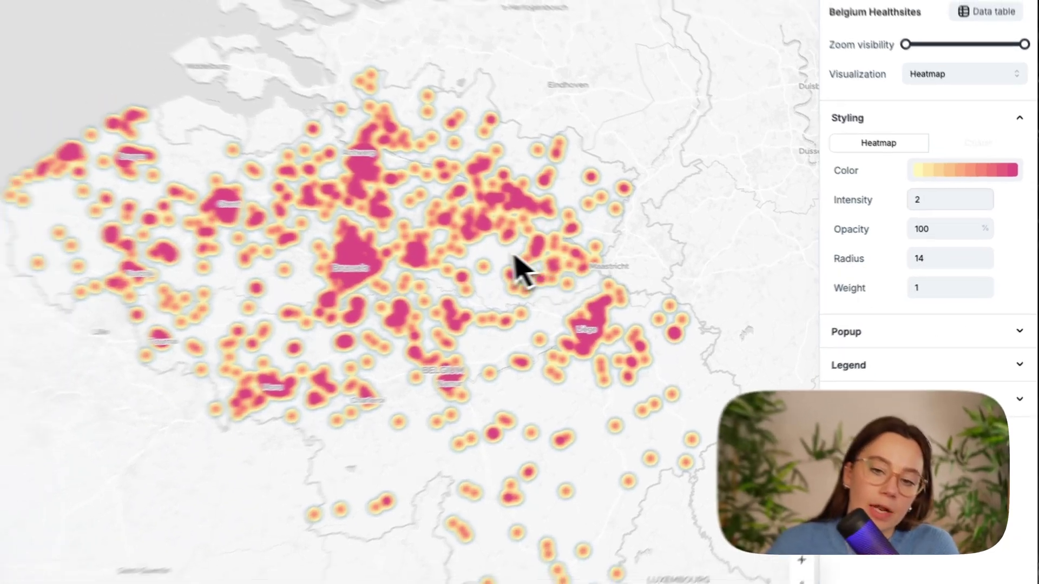
scroll(295, 260, up, 3)
scroll(754, 284, down, 5)
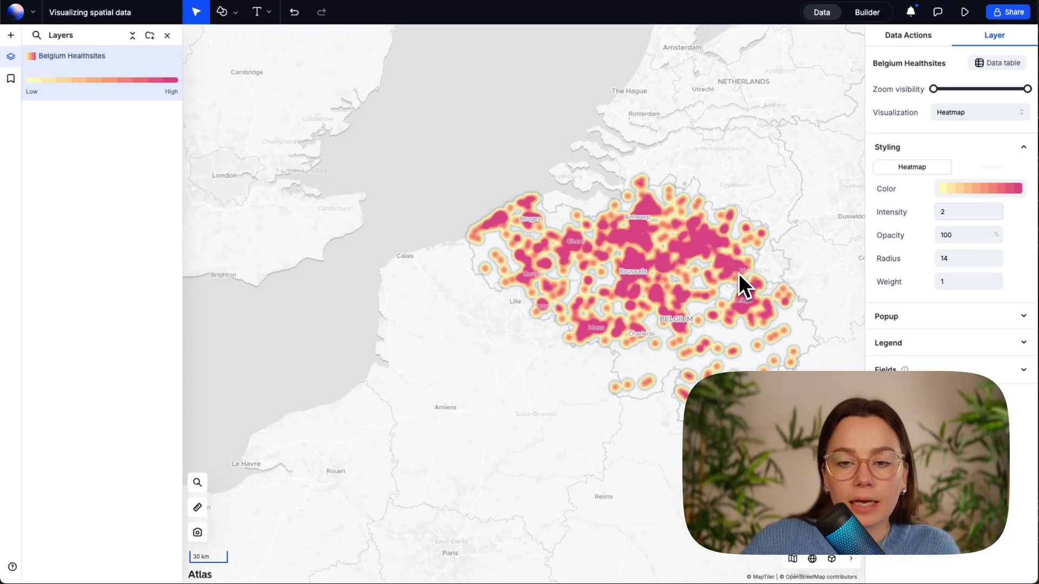
scroll(676, 301, down, 5)
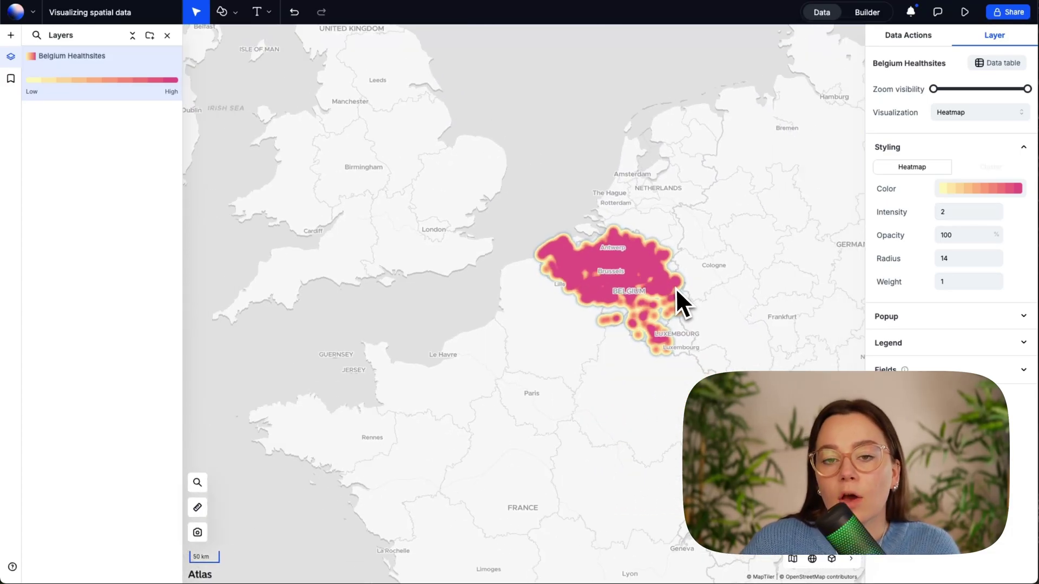
scroll(662, 291, up, 5)
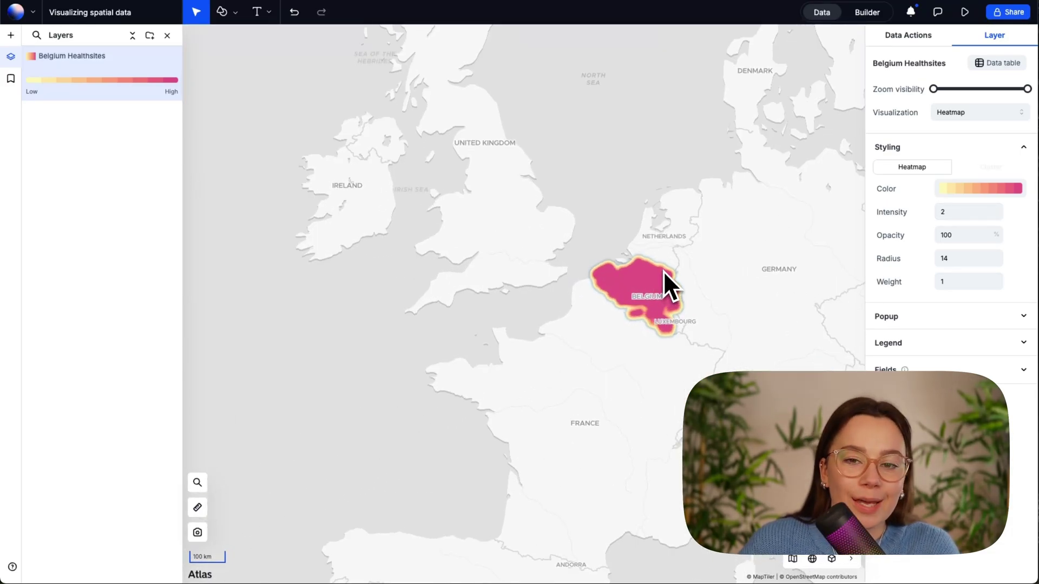
scroll(620, 324, up, 3)
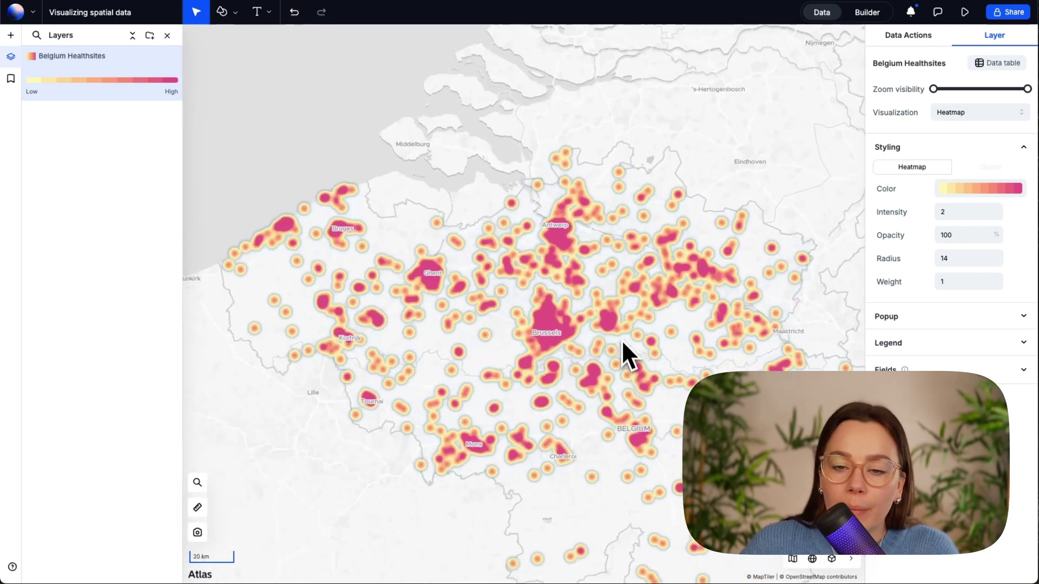
scroll(596, 266, down, 3)
scroll(586, 233, up, 4)
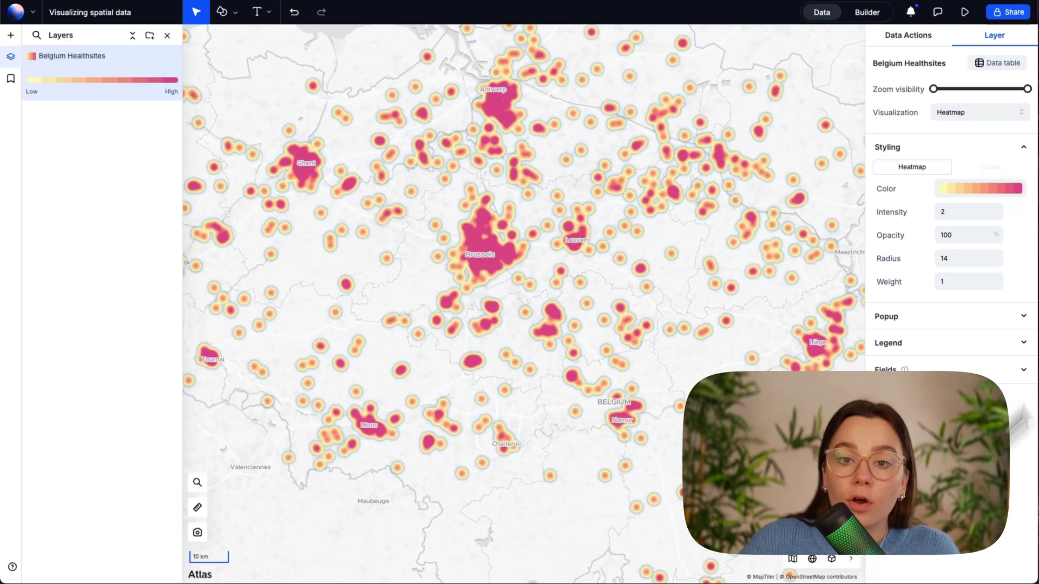
scroll(336, 233, down, 5)
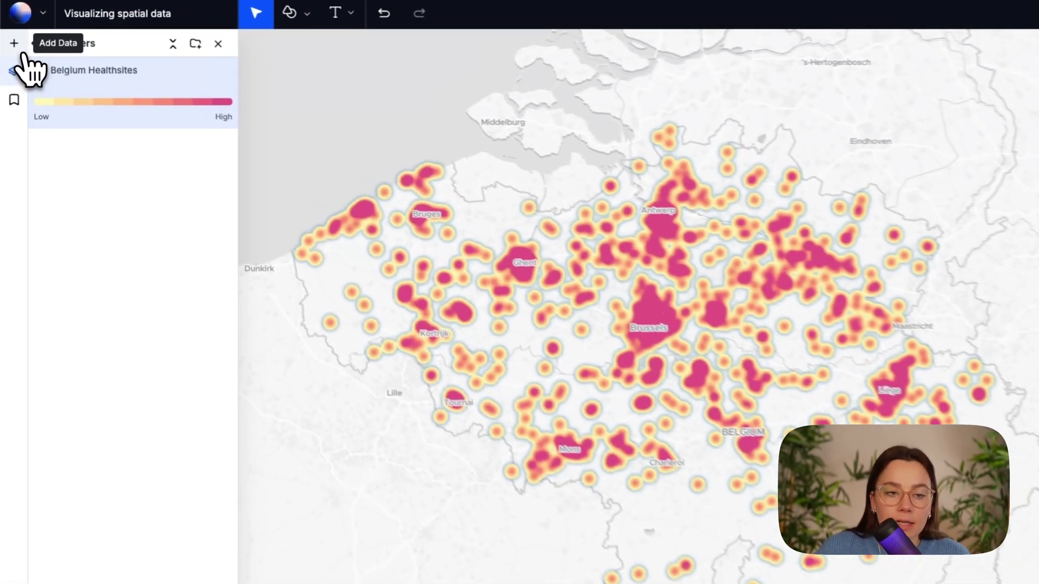
- Upload USA_Census_Counties.geojson from Geodata > Boundaries as a new layer
click(19, 46)
click(337, 334)
click(115, 150)
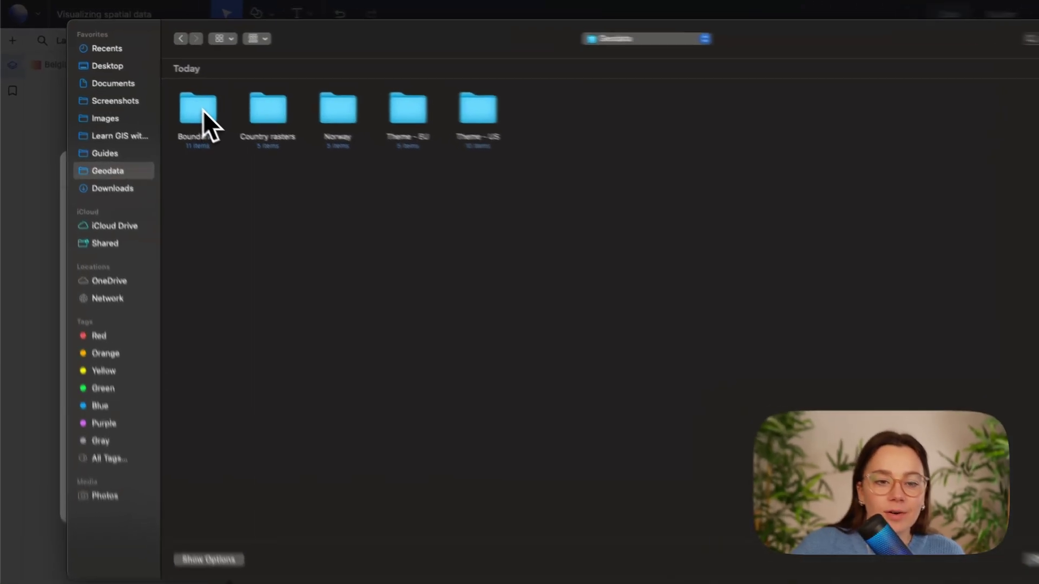
click(175, 96)
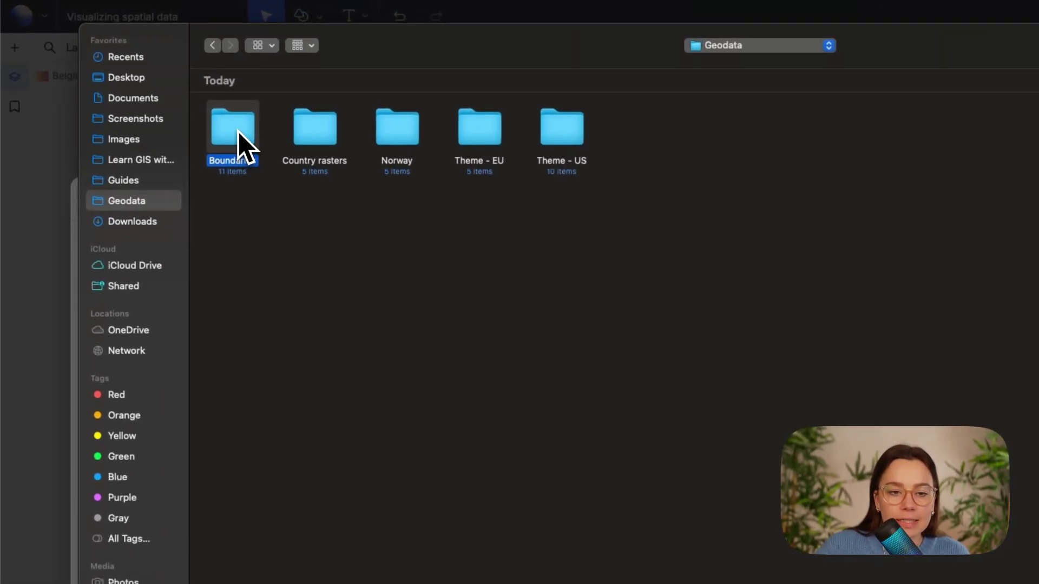
double_click(174, 97)
double_click(236, 135)
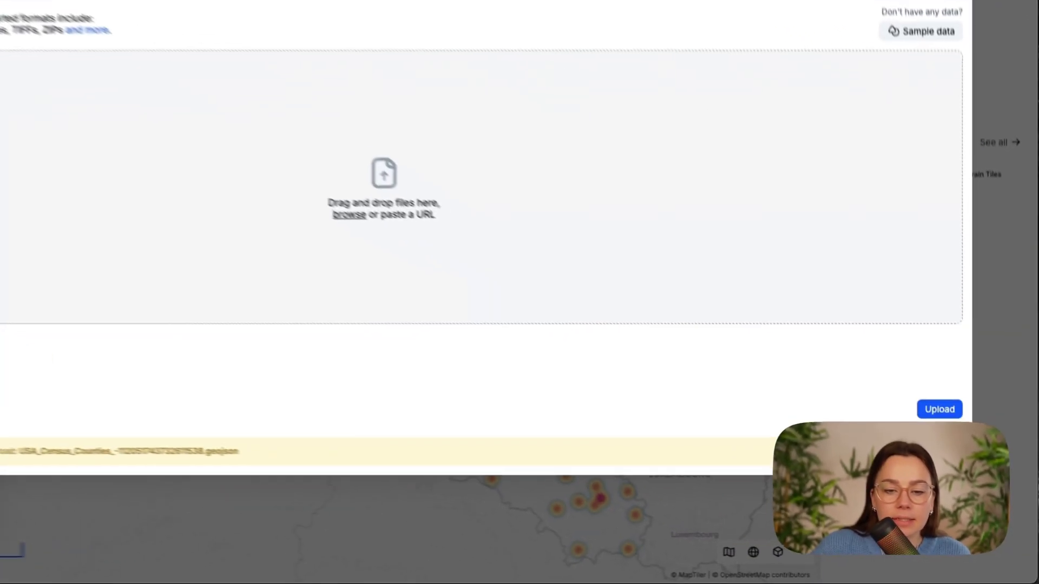
click(936, 410)
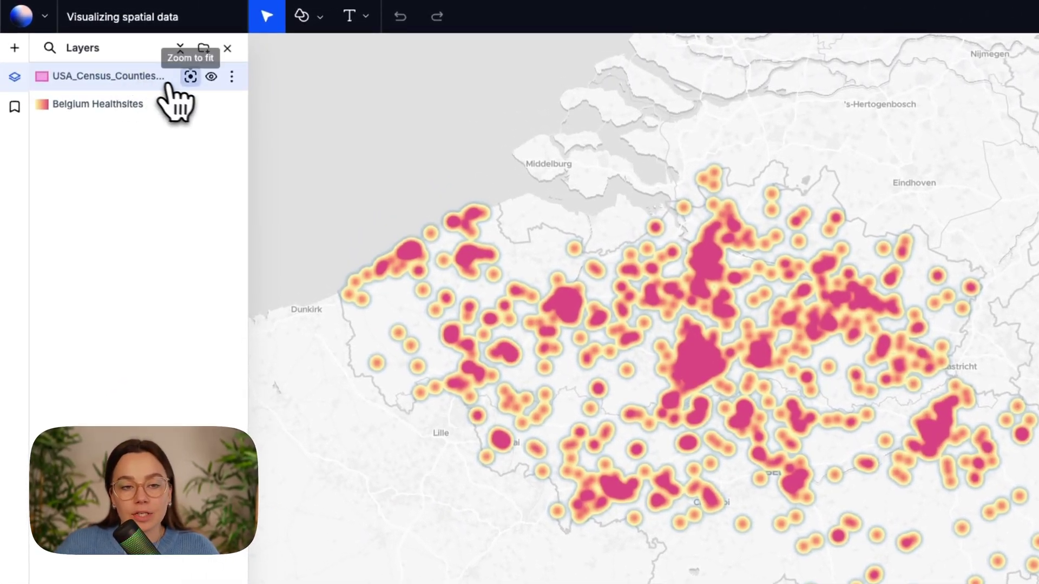
- Fit and zoom the map to the USA_Census_Counties layer
click(189, 77)
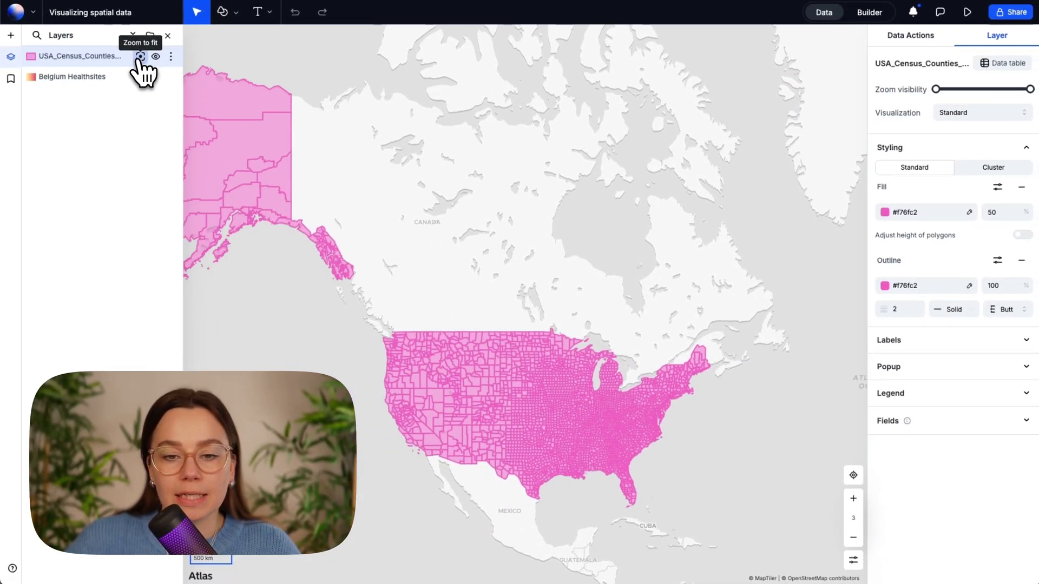
scroll(774, 466, up, 5)
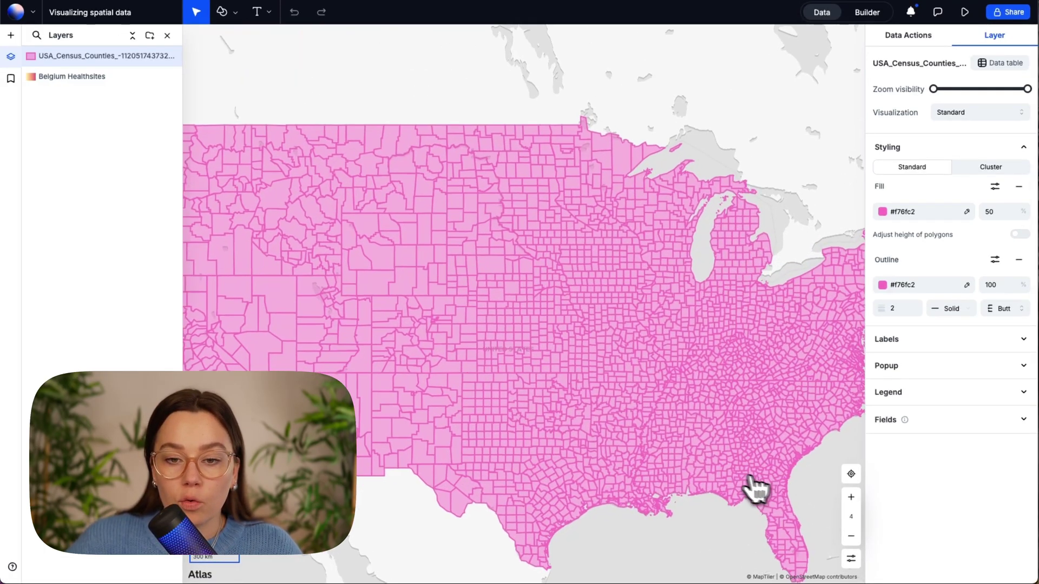
scroll(638, 455, up, 3)
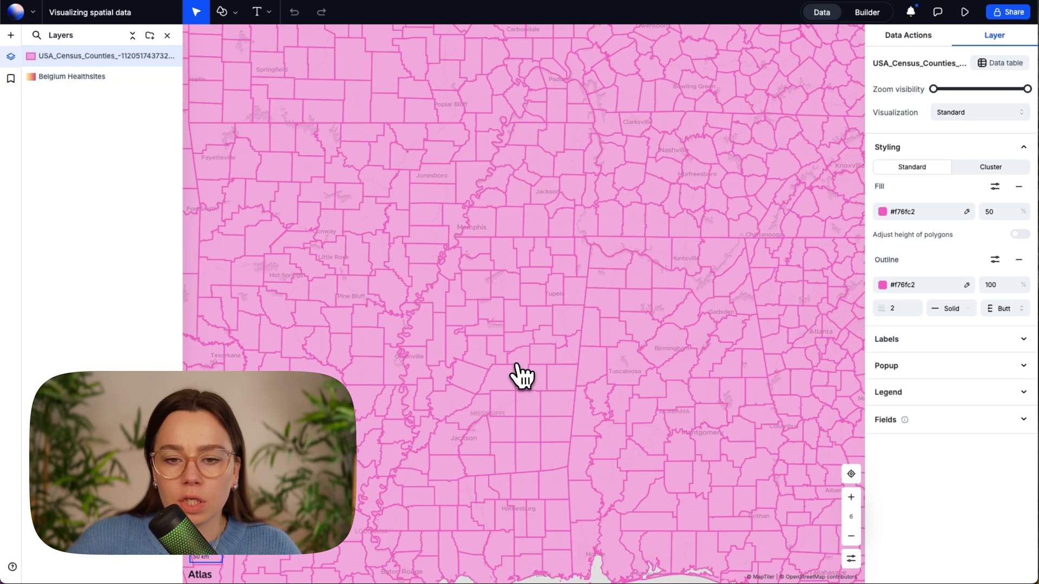
- Inspect two Mississippi-area counties' attributes, then open the counties layer styling
click(514, 368)
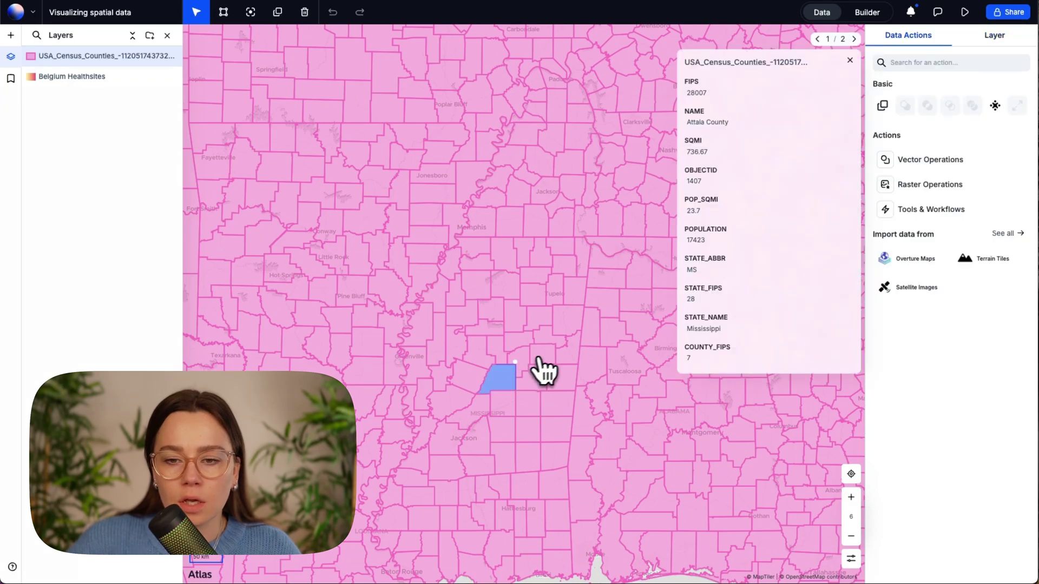
click(534, 318)
scroll(382, 320, down, 5)
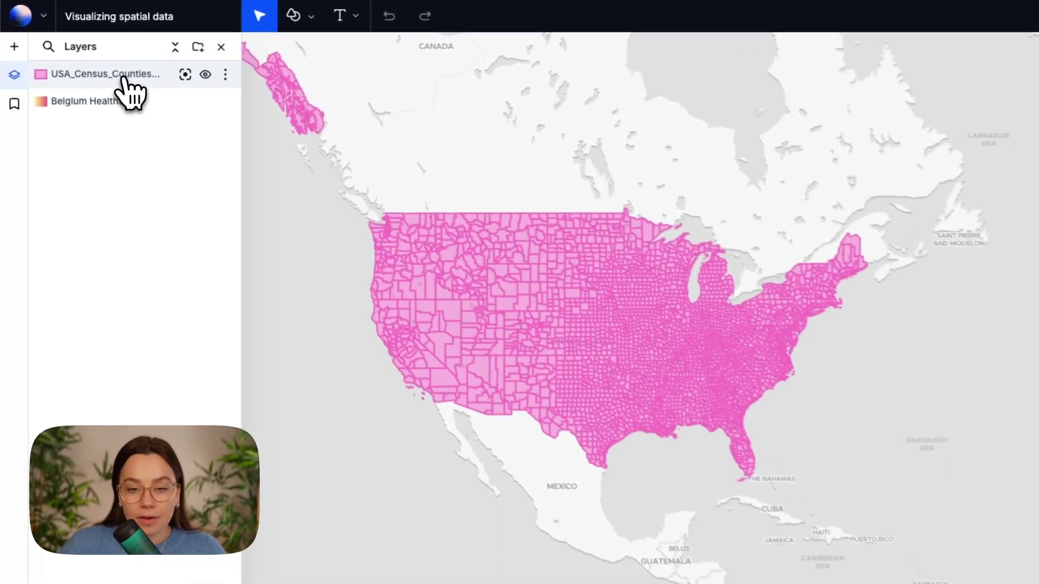
click(97, 56)
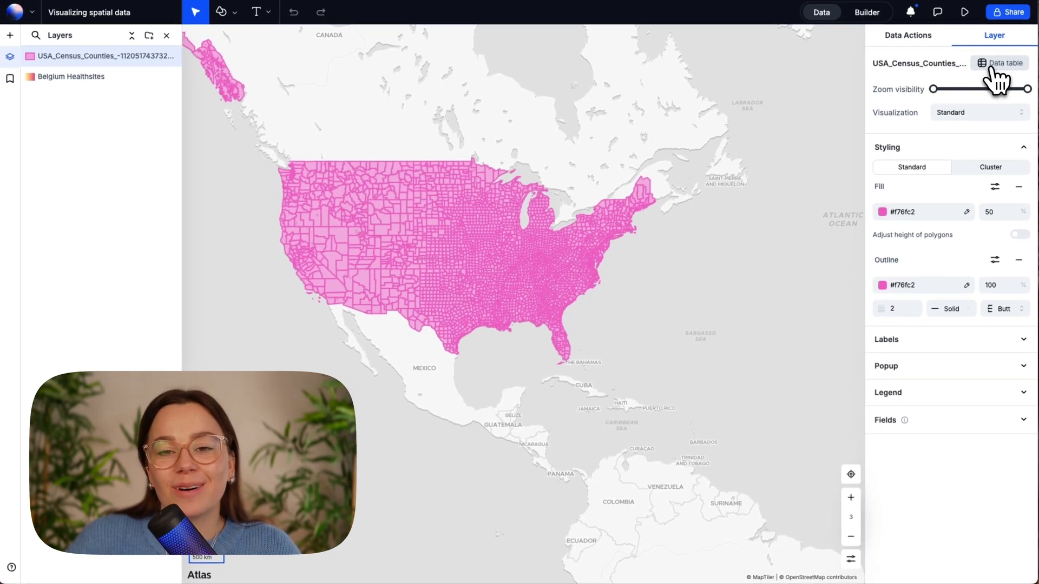
click(995, 64)
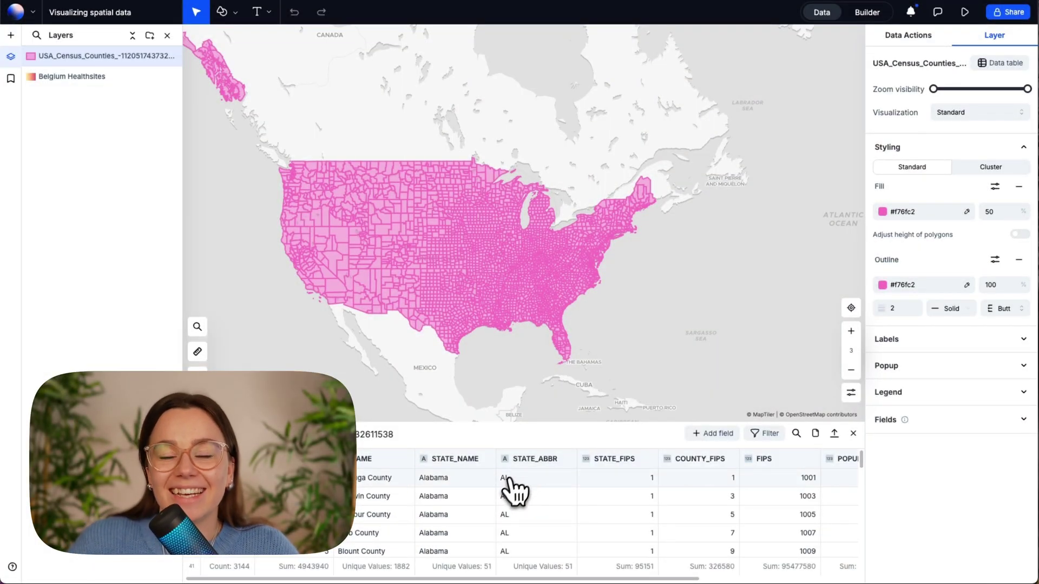
scroll(511, 497, right, 4)
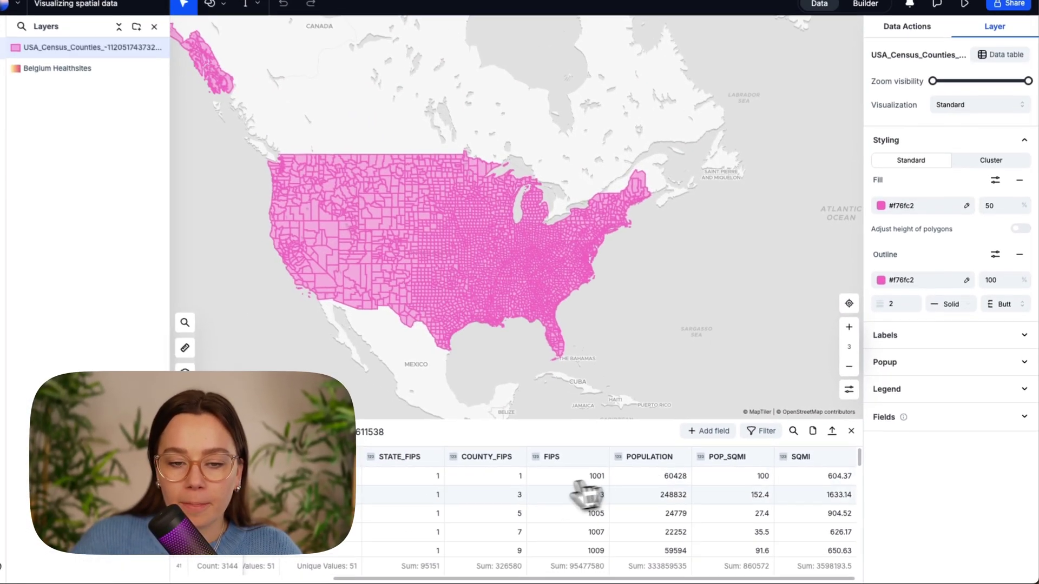
scroll(466, 497, left, 4)
click(854, 433)
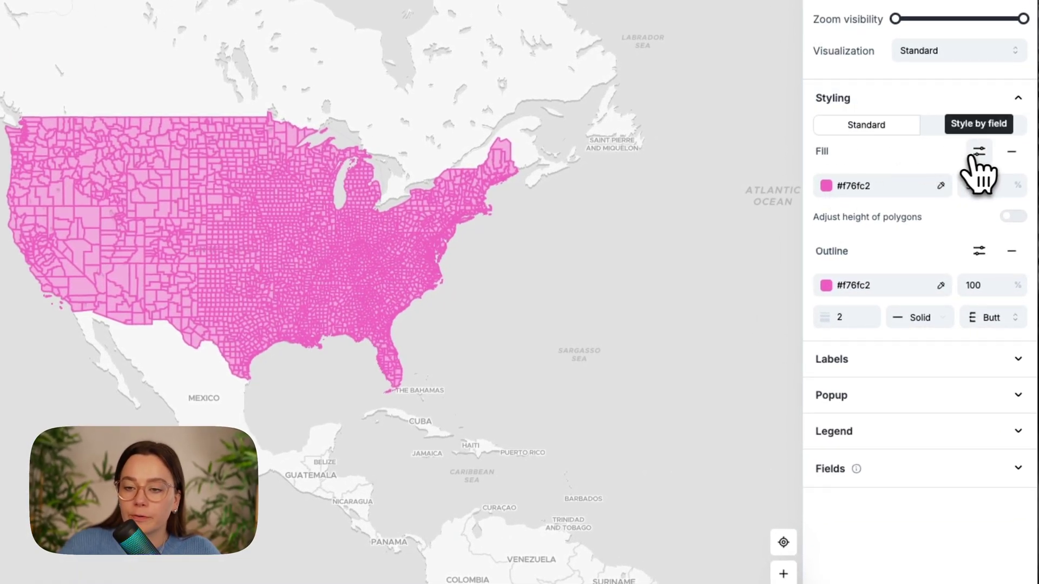
- Inspect a couple of county attribute popups, then return to the counties layer styling
click(979, 151)
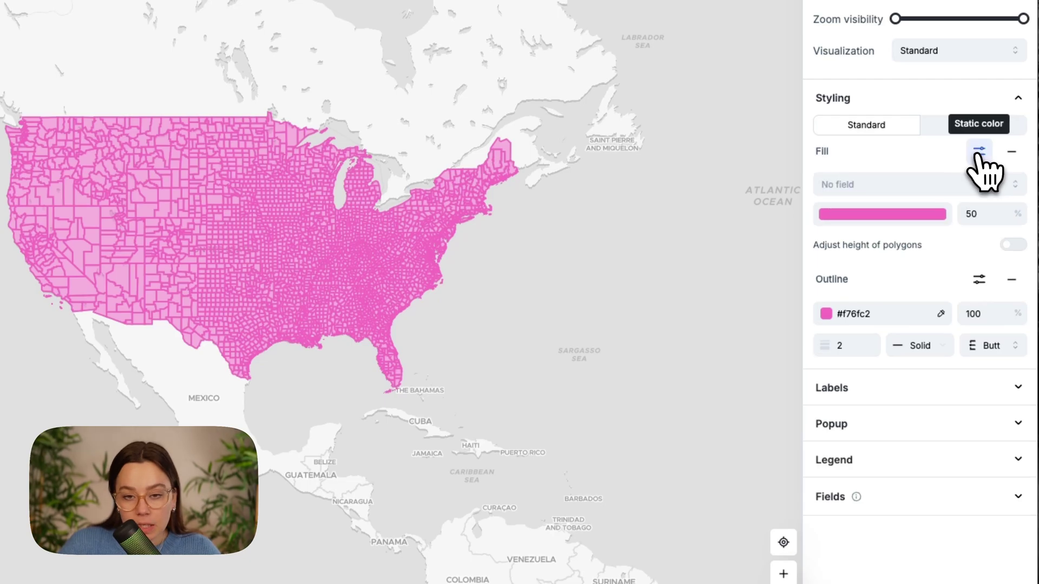
scroll(432, 354, up, 5)
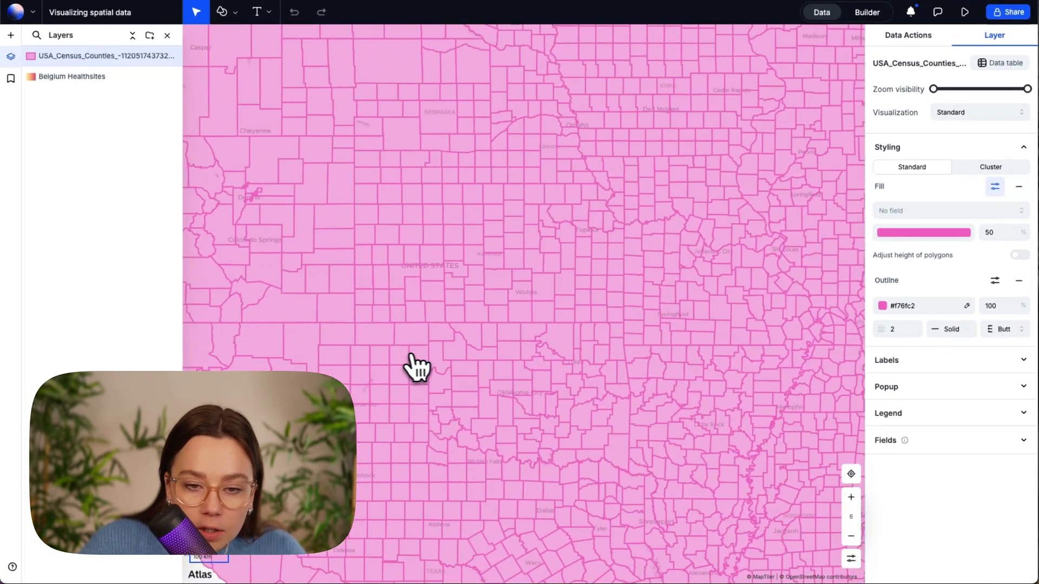
click(385, 359)
click(284, 324)
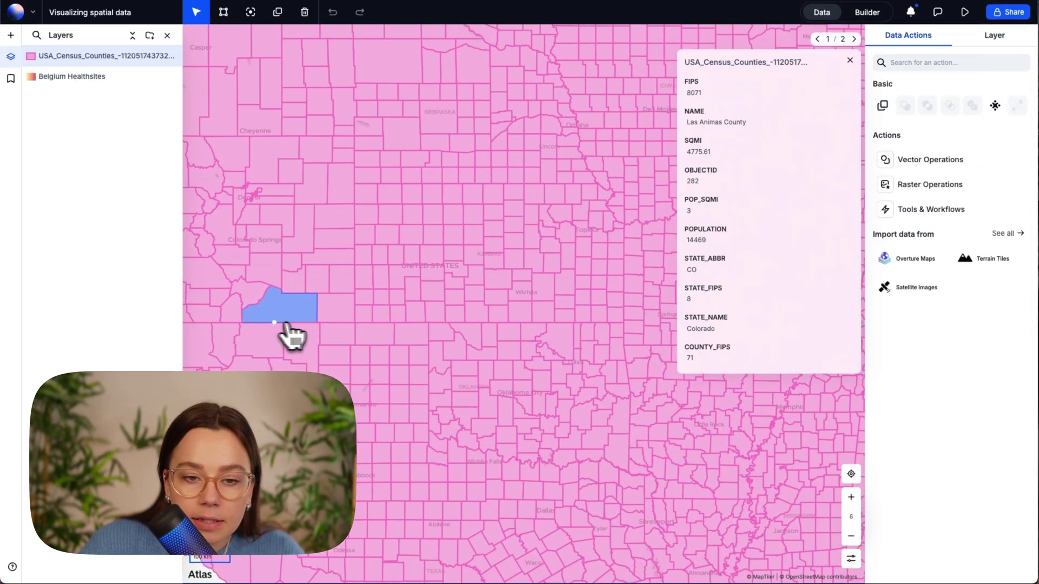
scroll(499, 348, down, 8)
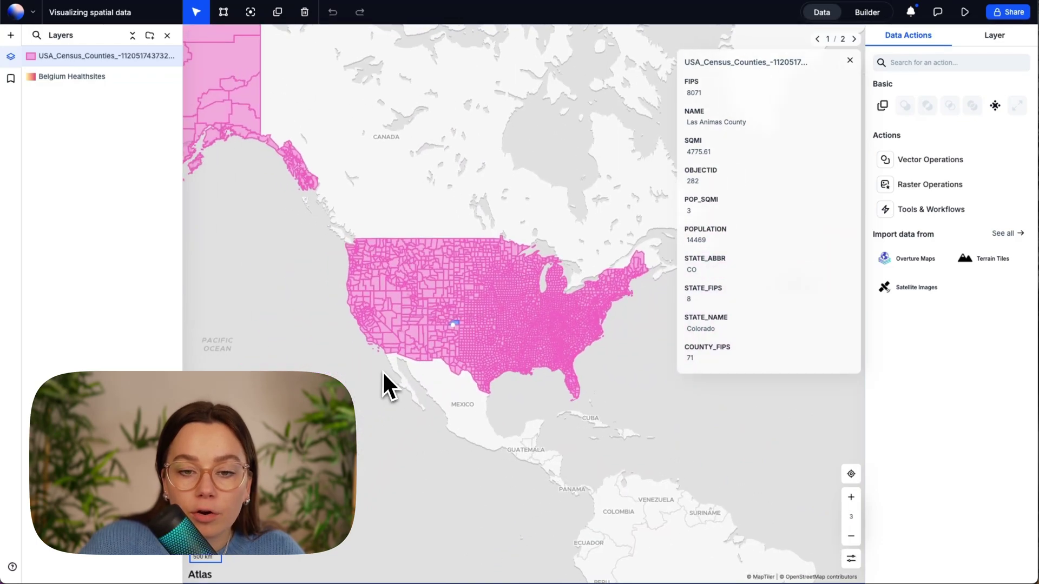
click(449, 373)
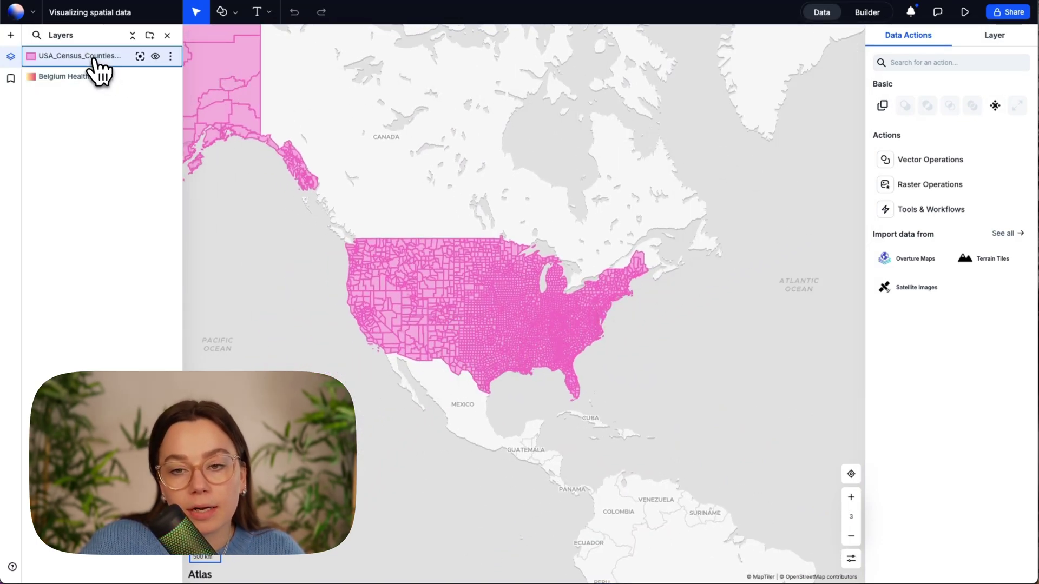
click(95, 59)
- Drive the county fill by POPULATION, giving a pink ramp from 57 to 7972751.4
click(996, 186)
click(891, 214)
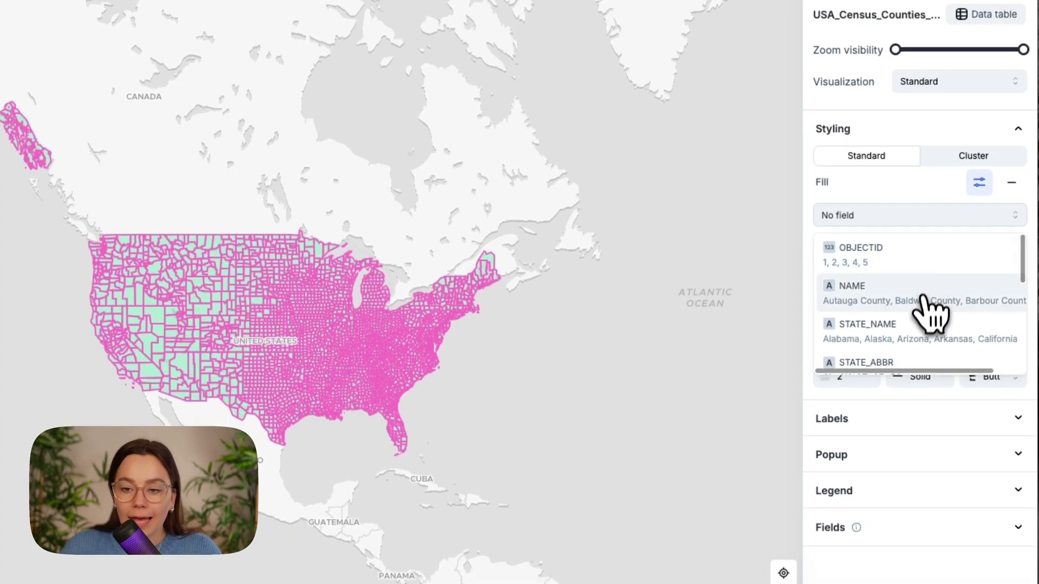
scroll(925, 330, down, 5)
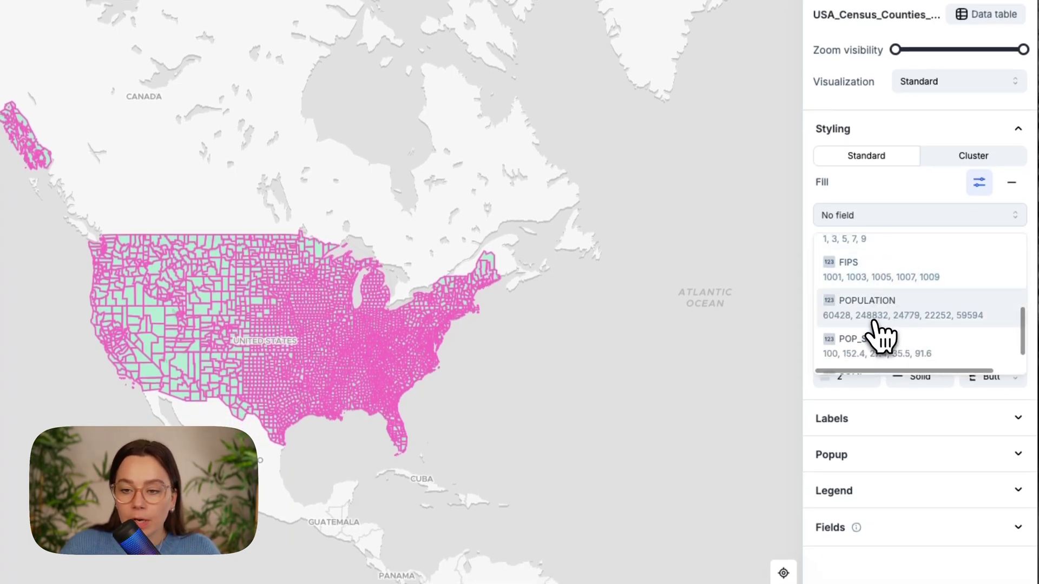
click(874, 324)
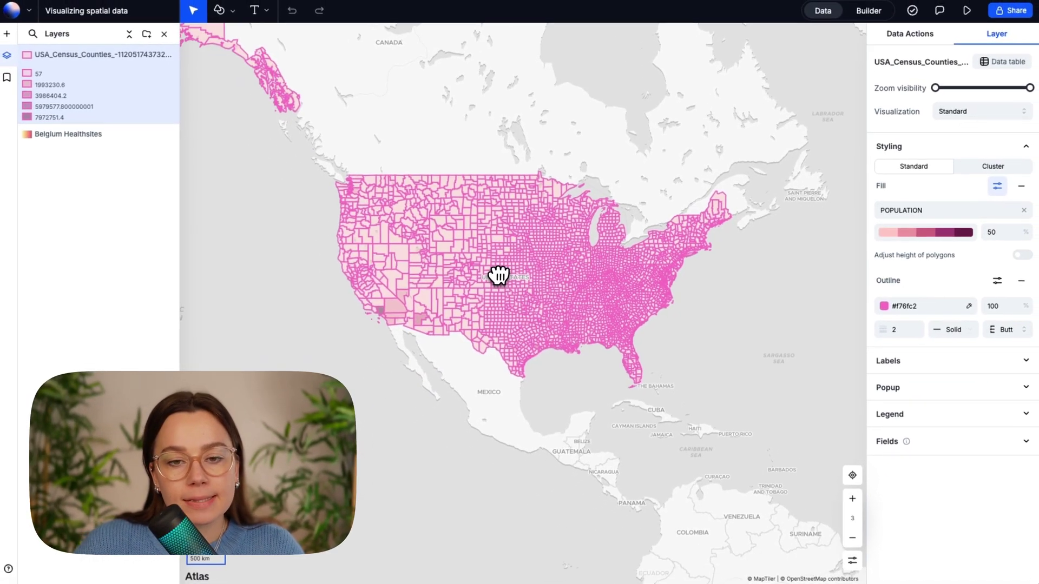
double_click(498, 276)
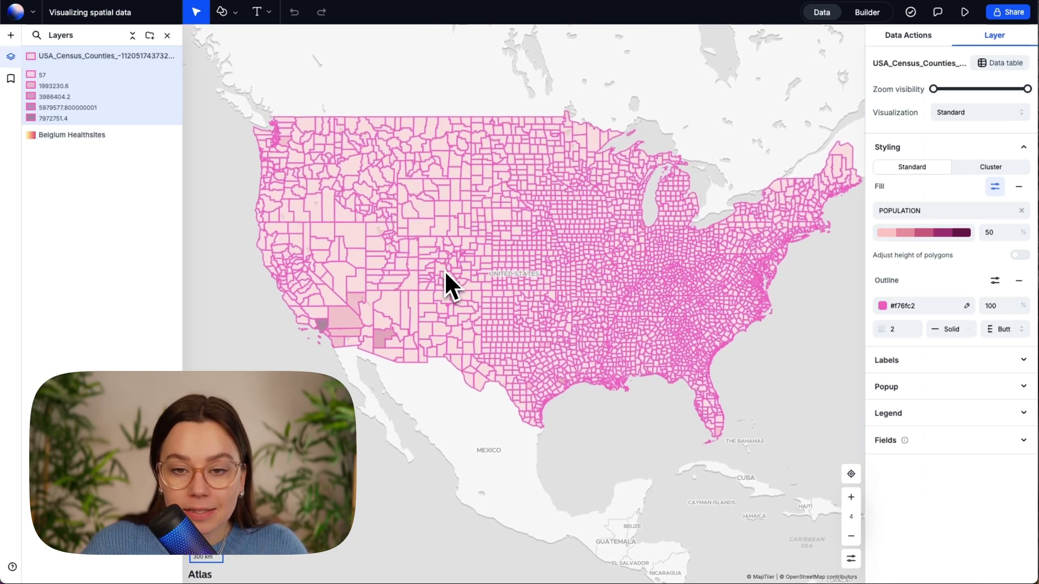
scroll(445, 270, down, 3)
scroll(431, 295, up, 2)
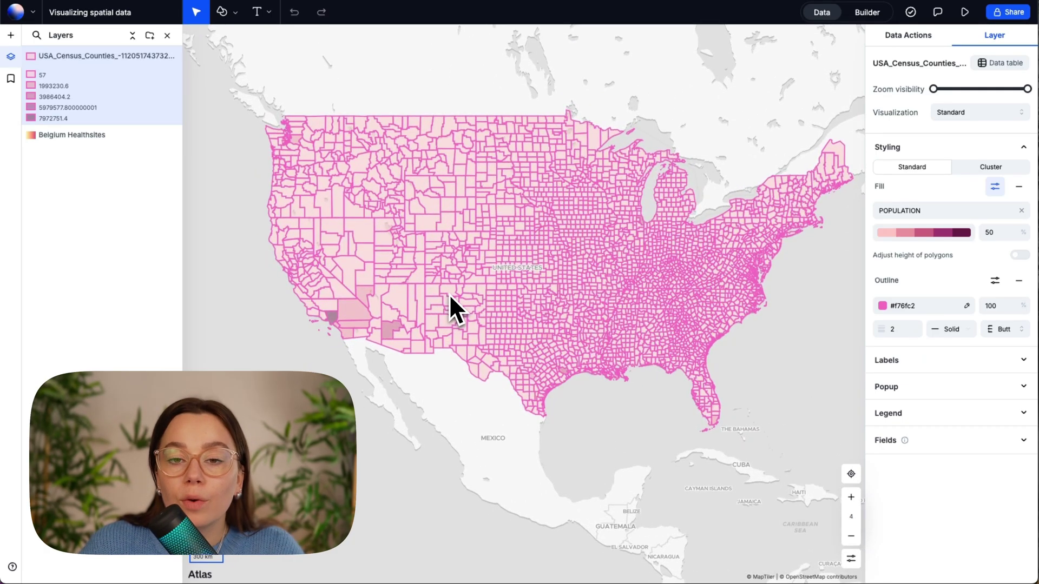
- Set the county outline colour to #ffffff and width to 0.2, recentring on the US
scroll(627, 297, up, 2)
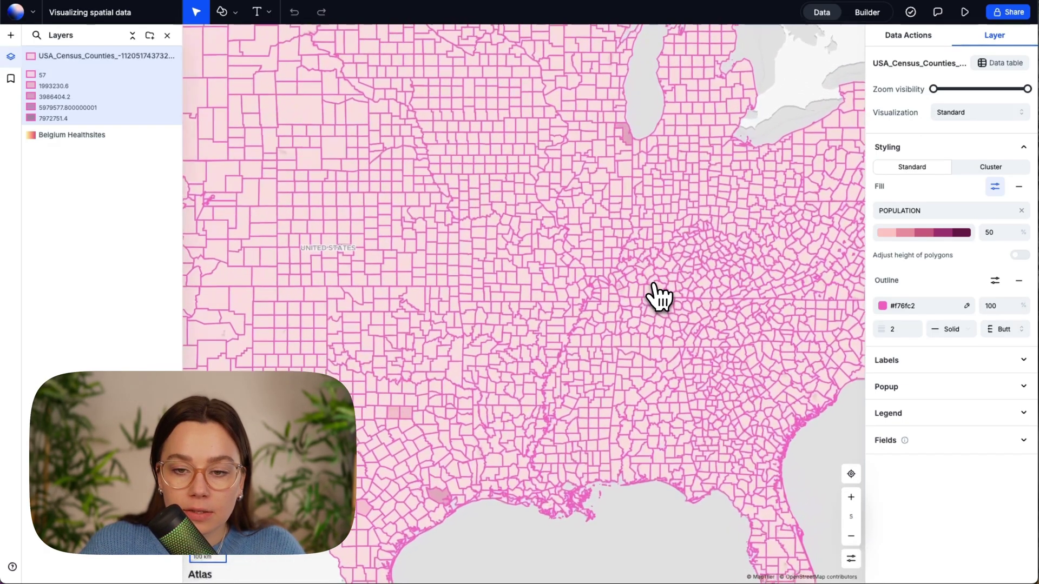
scroll(579, 300, down, 2)
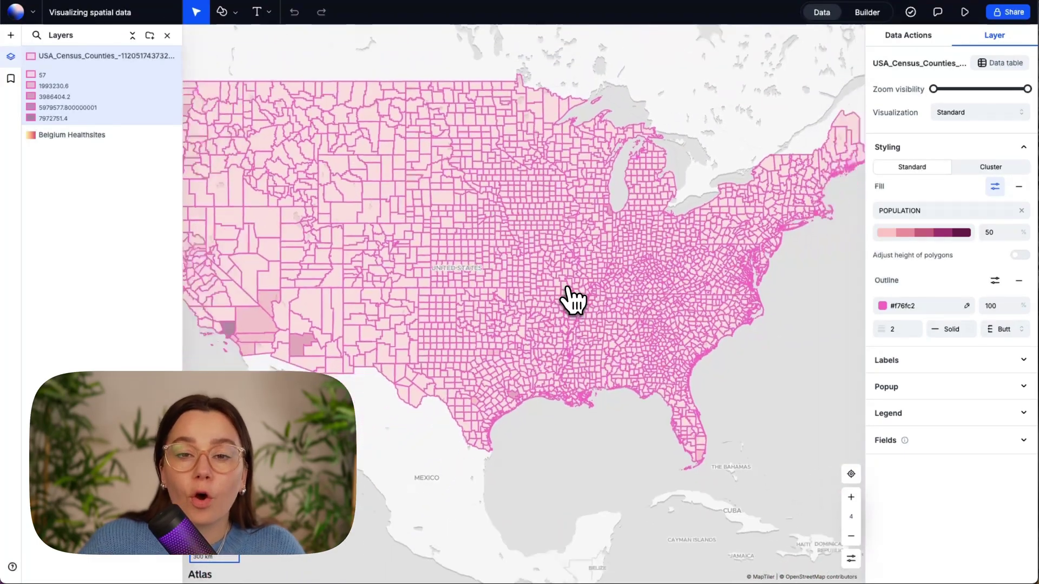
drag(566, 297, 575, 287)
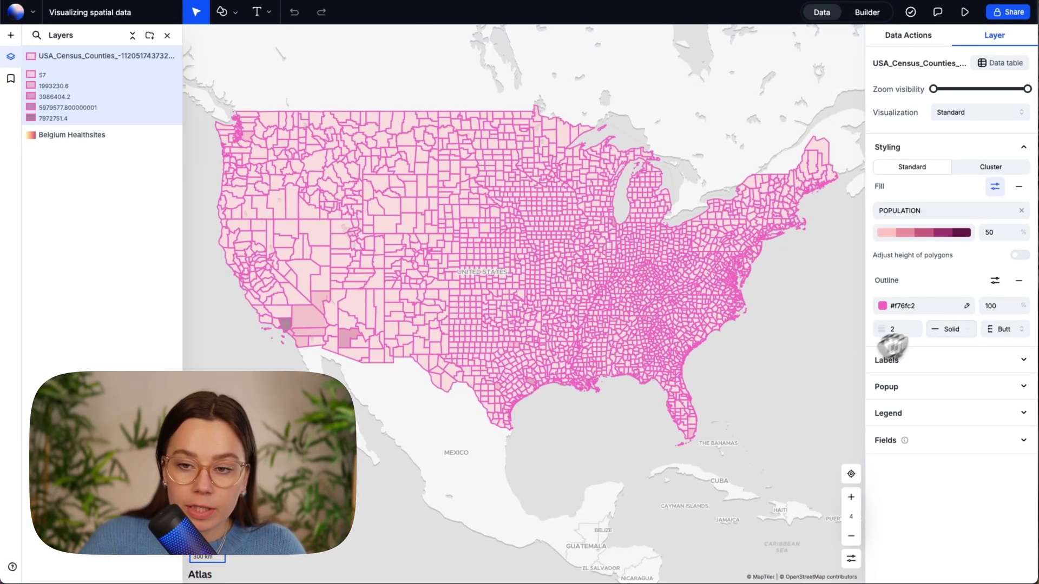
double_click(888, 305)
text(ffffff)
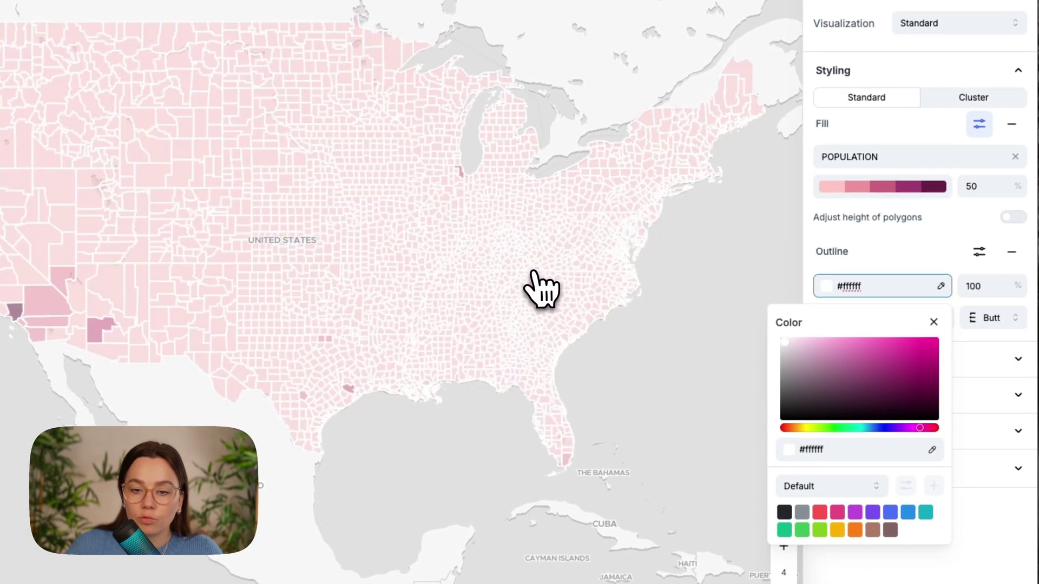
click(869, 285)
click(860, 317)
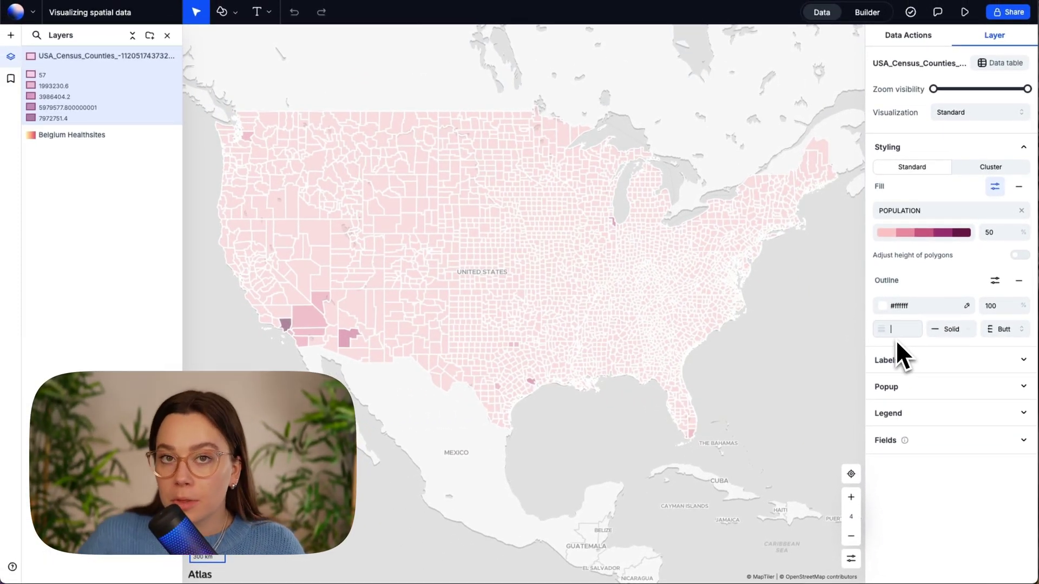
text(0.2)
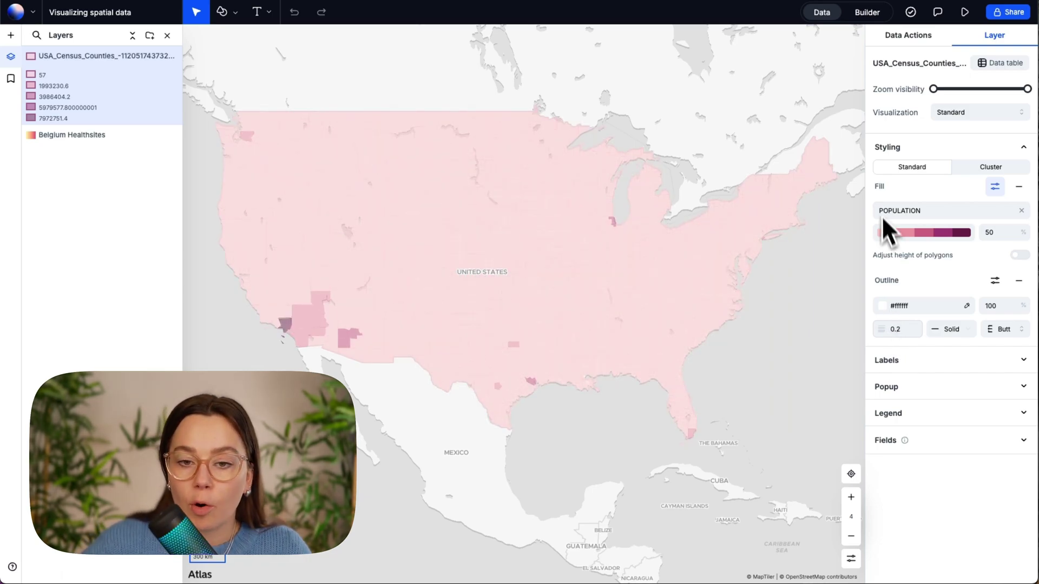
drag(752, 276, 409, 265)
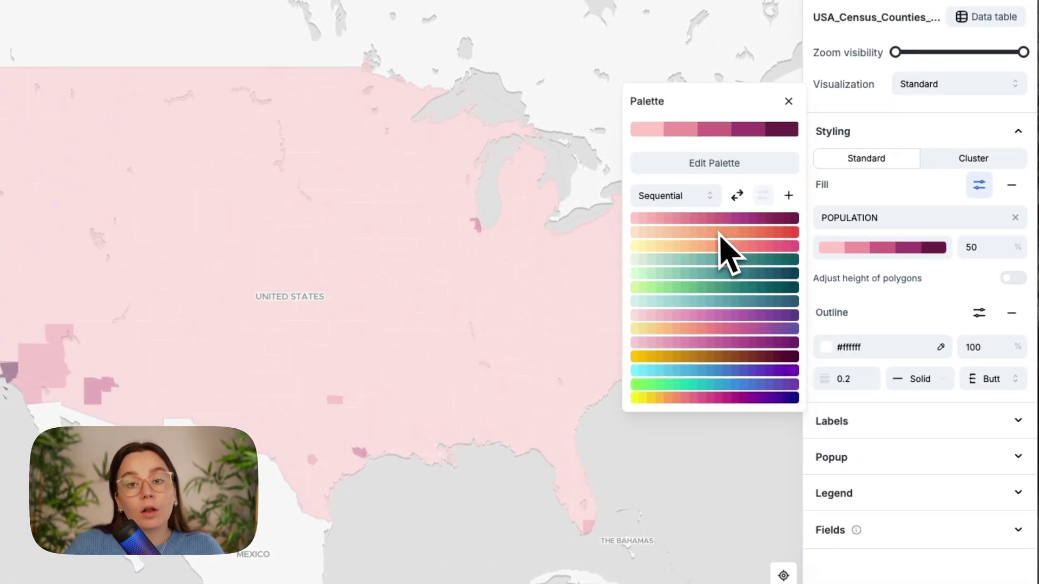
- Apply the teal-pink Diverging palette to the county fill and open its classification-method list
click(671, 205)
click(676, 273)
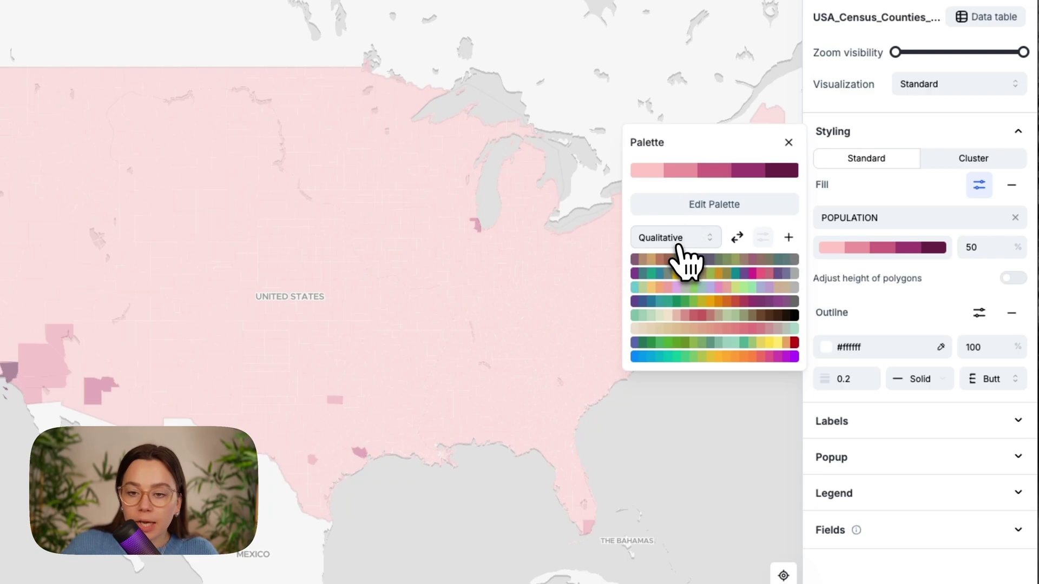
click(678, 247)
click(679, 292)
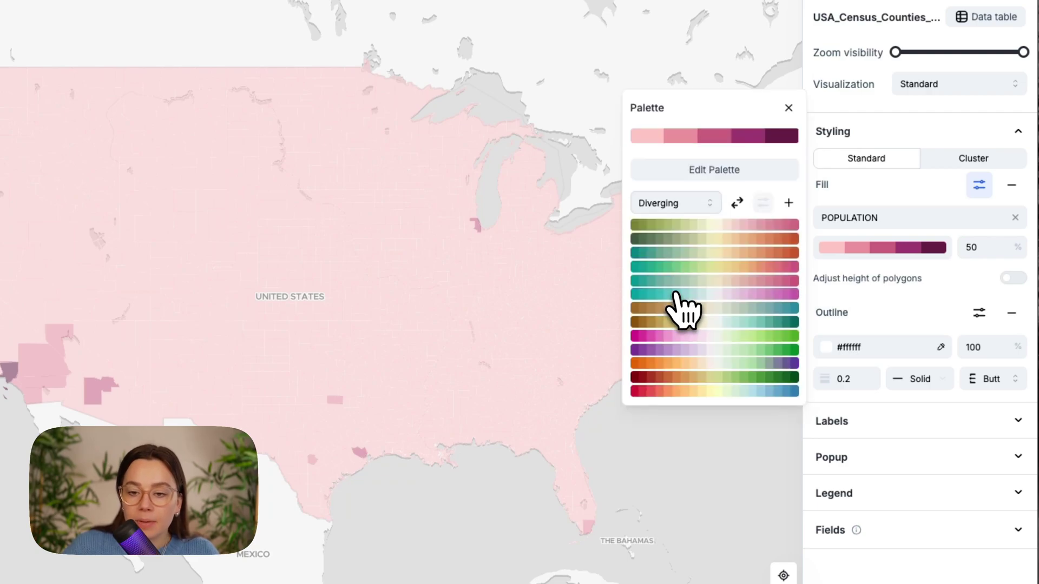
click(705, 350)
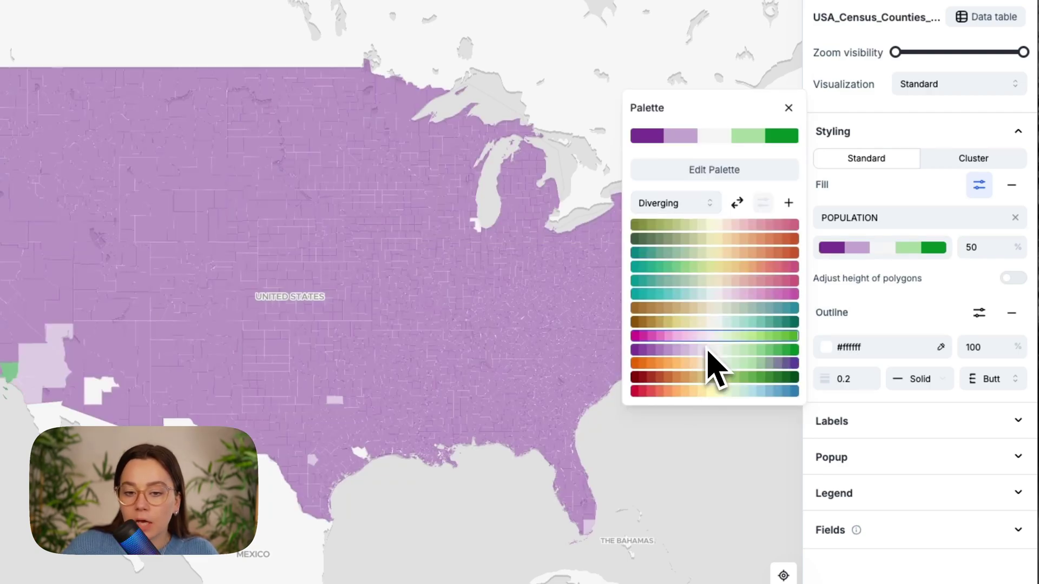
click(684, 364)
click(686, 281)
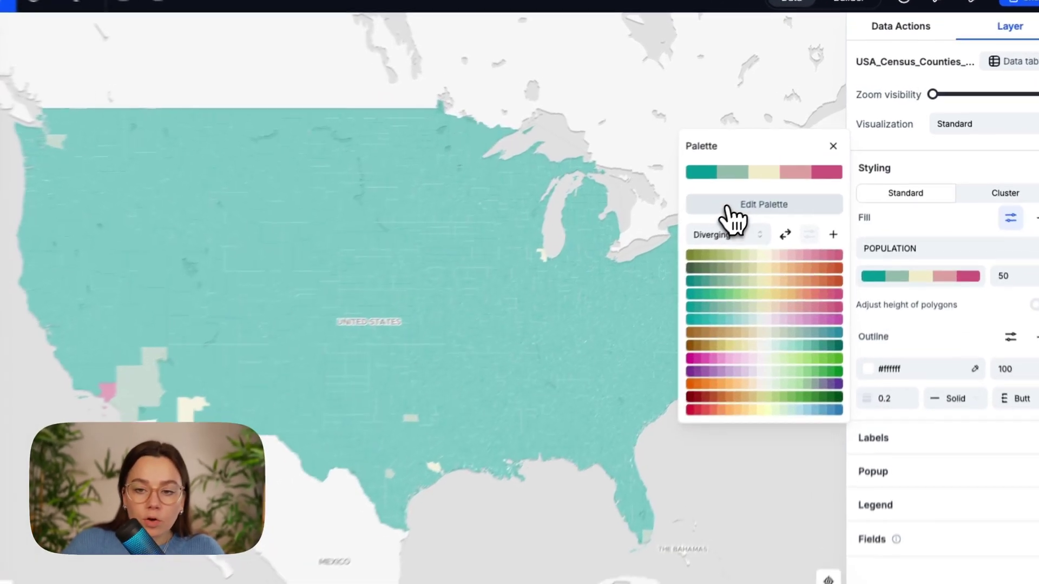
click(733, 214)
click(721, 227)
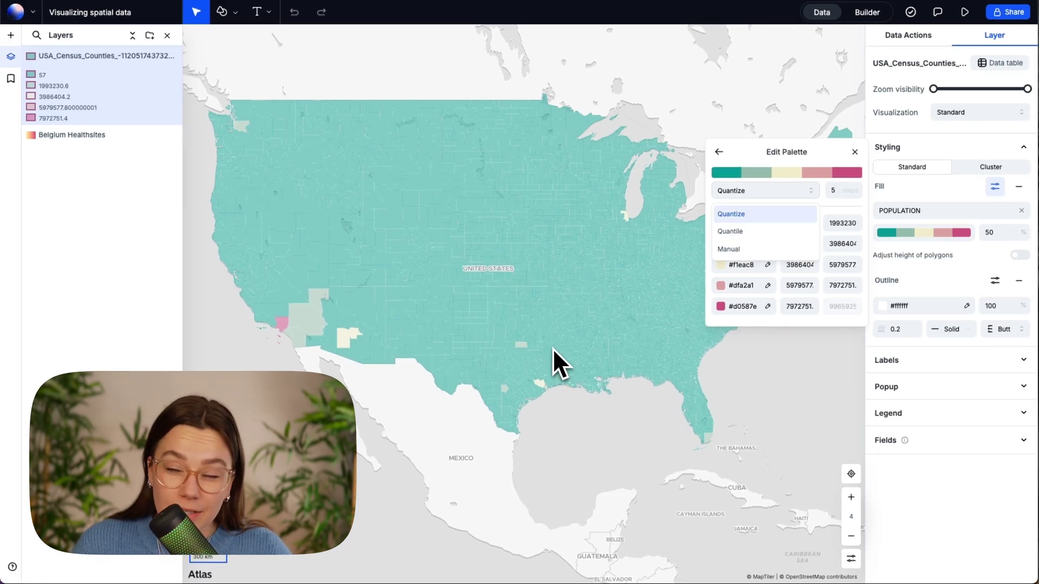
- Classify the counties by Quantile and set the fill opacity to 80%
click(730, 231)
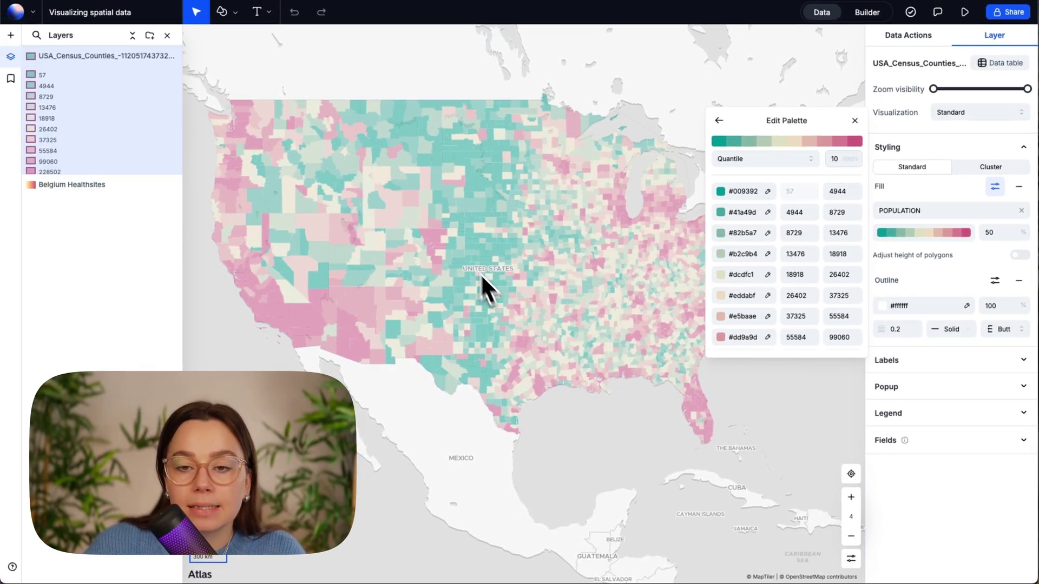
scroll(449, 225, down, 1)
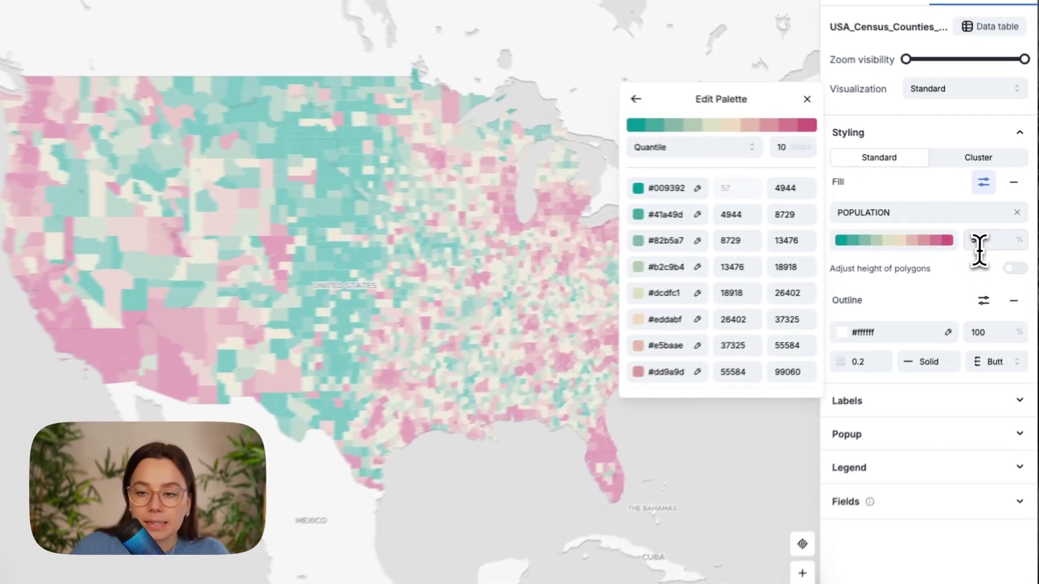
click(991, 238)
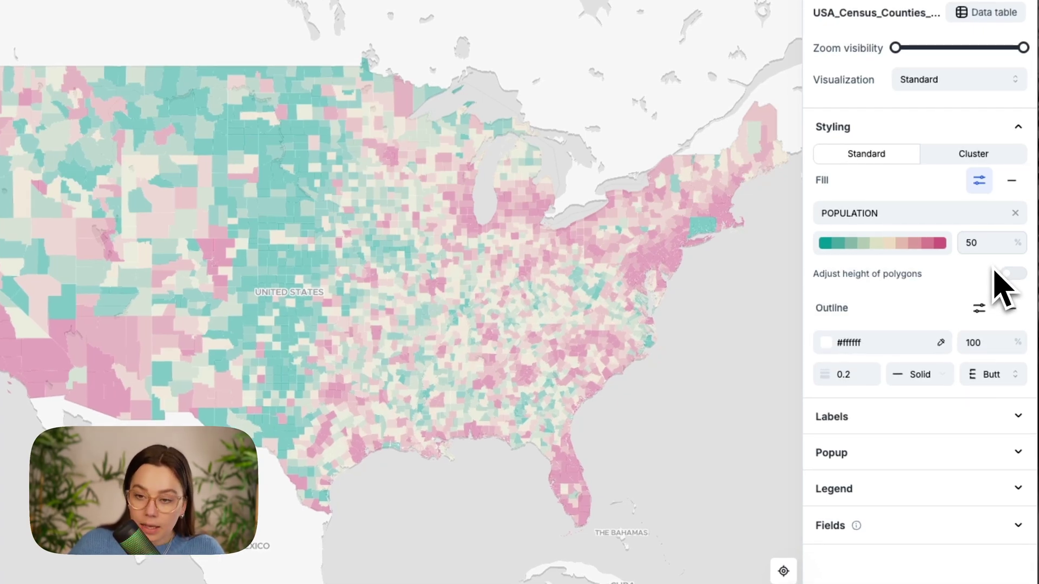
key(BackSpace)
key(BackSpace)
text(80)
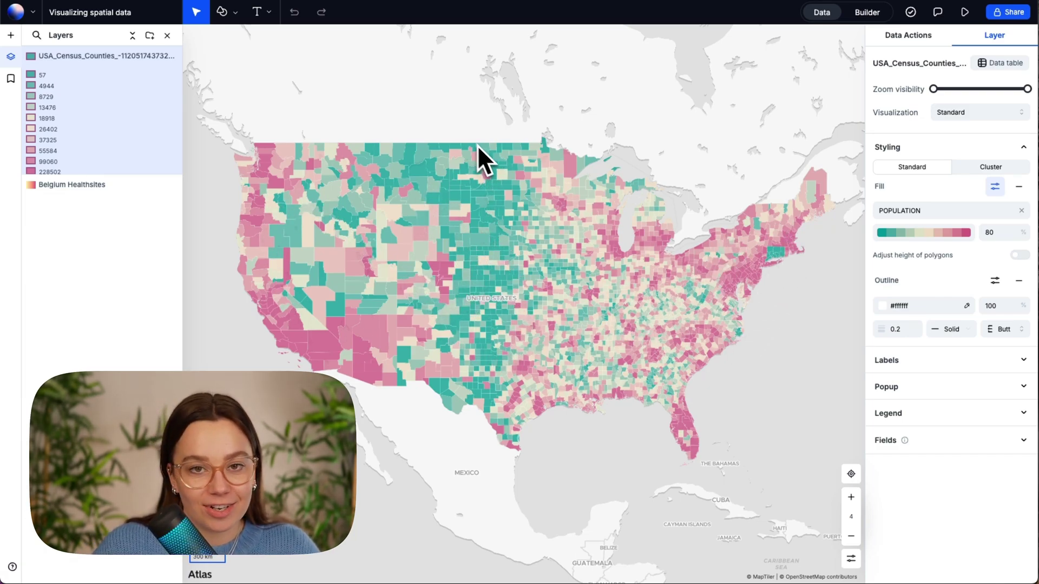
scroll(484, 178, down, 4)
drag(372, 95, 383, 153)
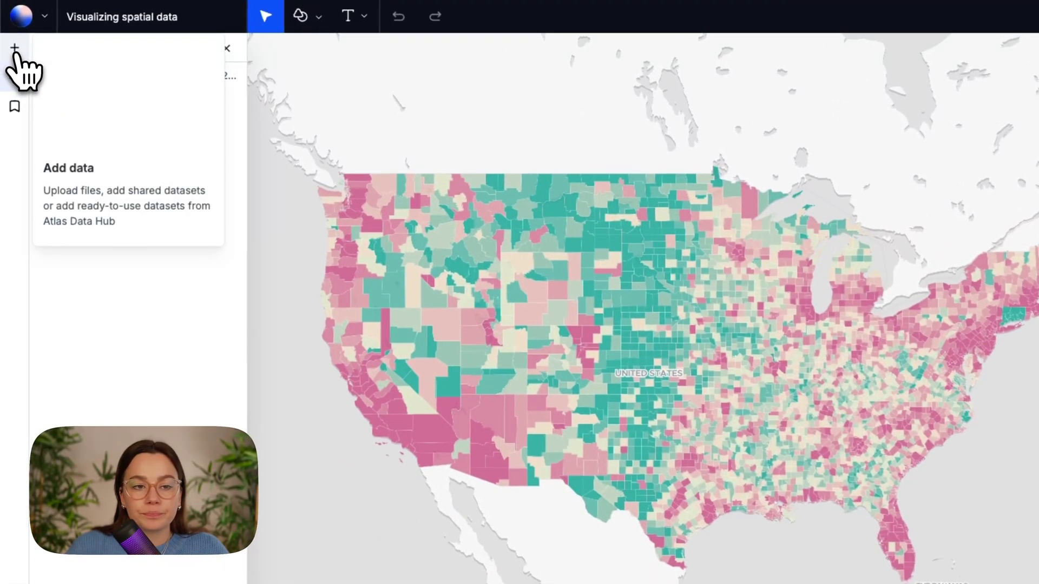
- Browse to Geodata > Country rasters to upload the zaf_pd_2020_1km raster
click(12, 34)
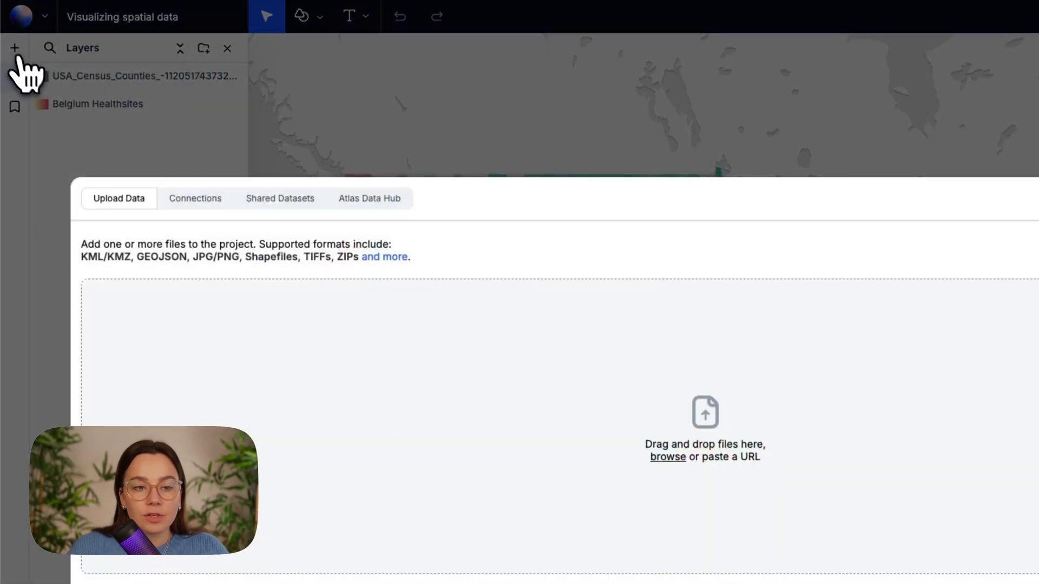
click(283, 388)
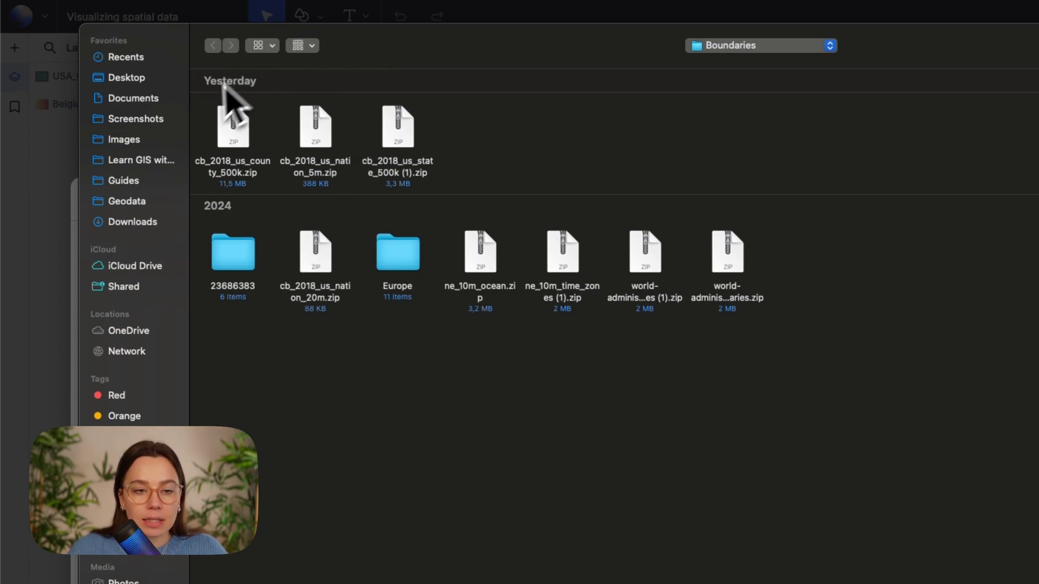
click(125, 203)
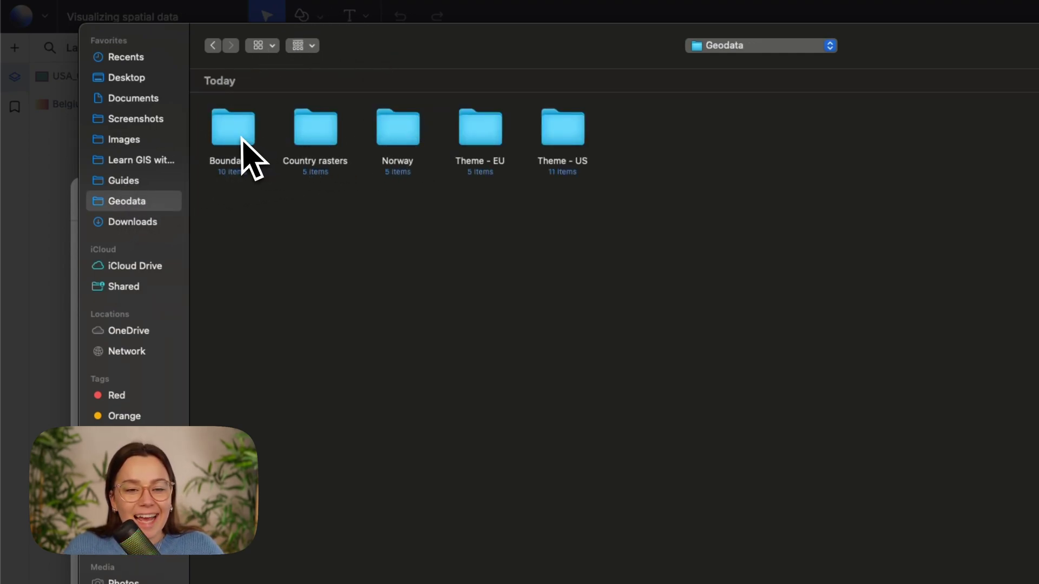
double_click(324, 142)
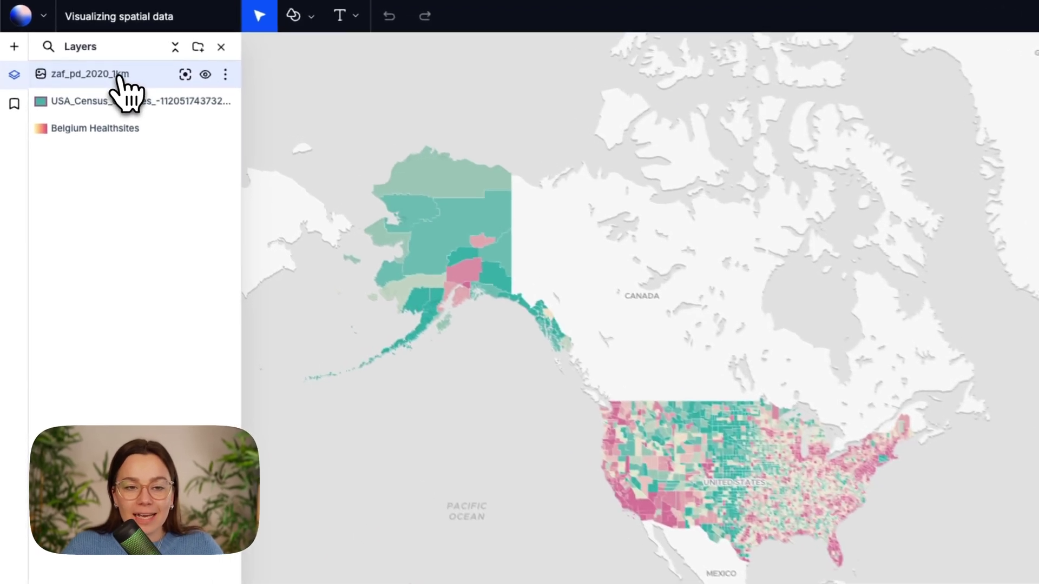
- Zoom to the zaf_pd_2020_1km raster, drawn as a solid black image, and browse the map
click(139, 56)
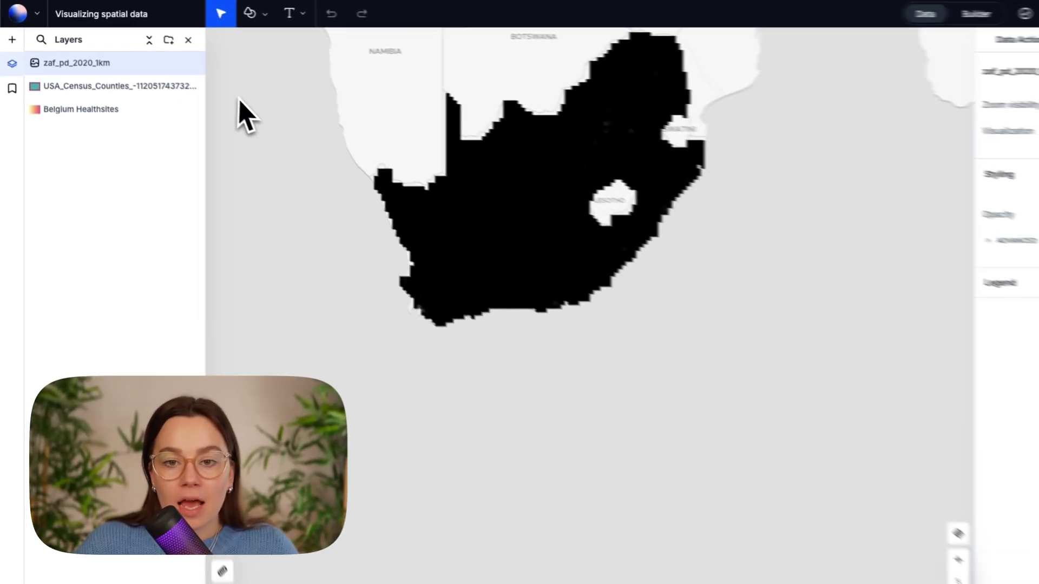
scroll(409, 292, down, 5)
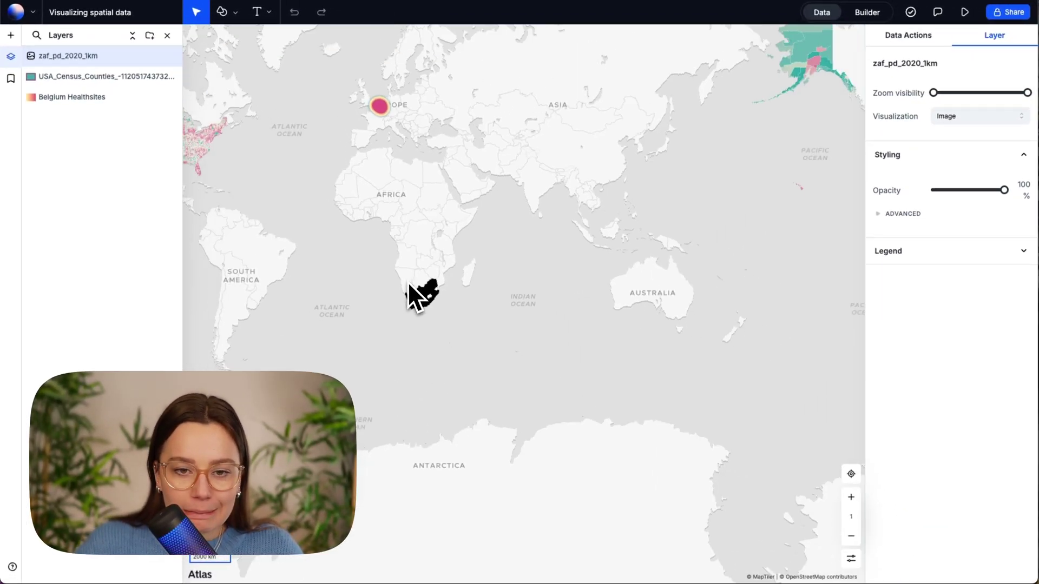
scroll(530, 179, up, 8)
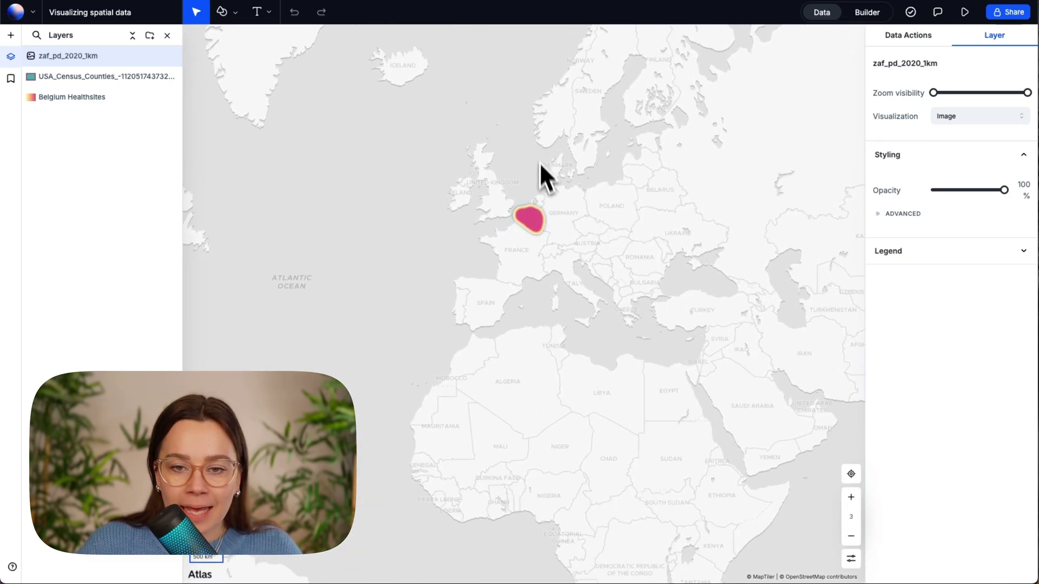
drag(492, 393, 495, 281)
scroll(469, 338, up, 2)
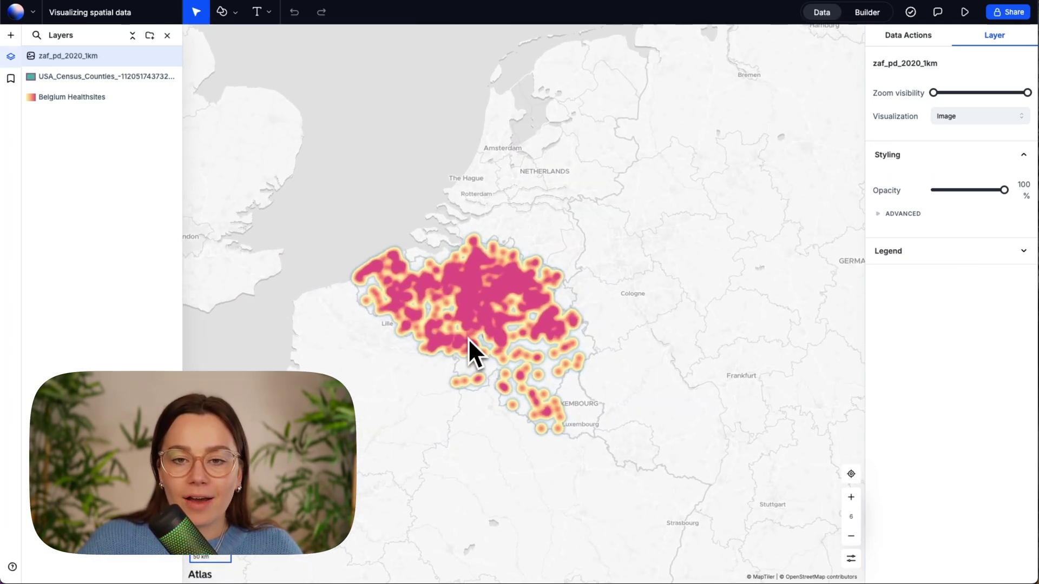
scroll(483, 348, down, 8)
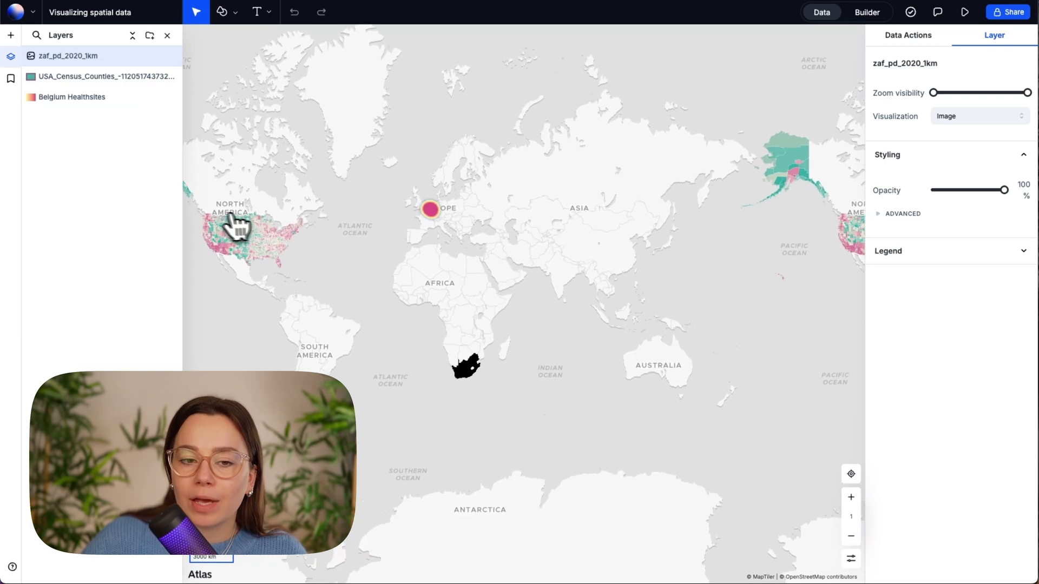
scroll(236, 226, up, 4)
drag(225, 215, 480, 239)
scroll(479, 241, down, 2)
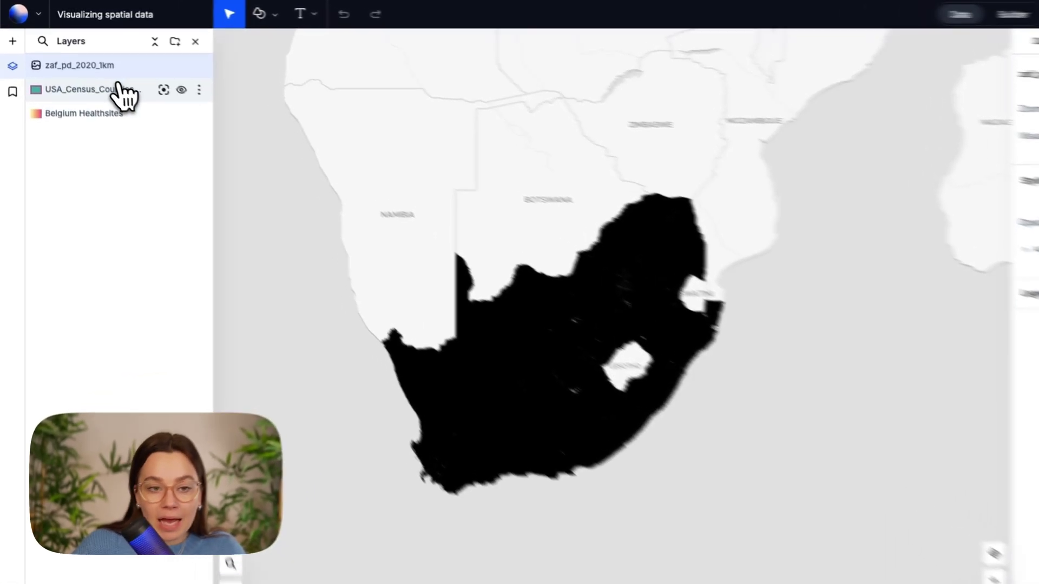
- Select the zaf_pd_2020_1km layer and set its Visualization to Color Range
click(100, 76)
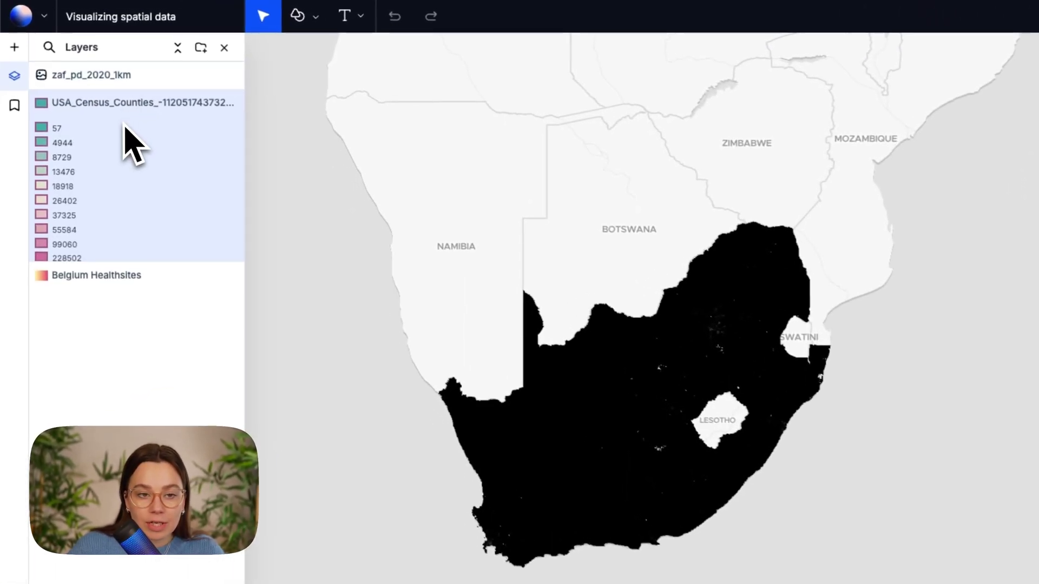
click(100, 279)
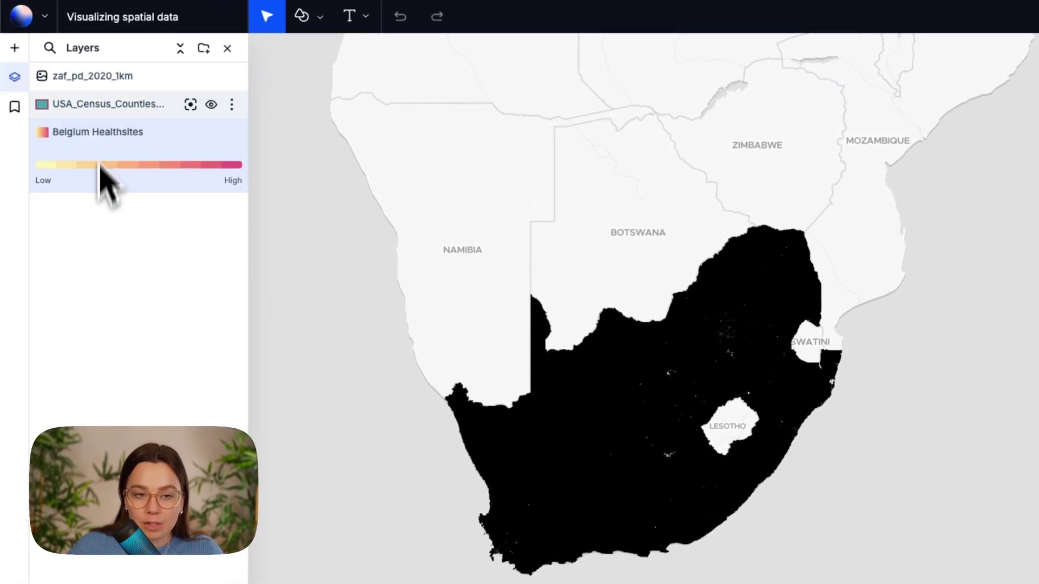
click(114, 75)
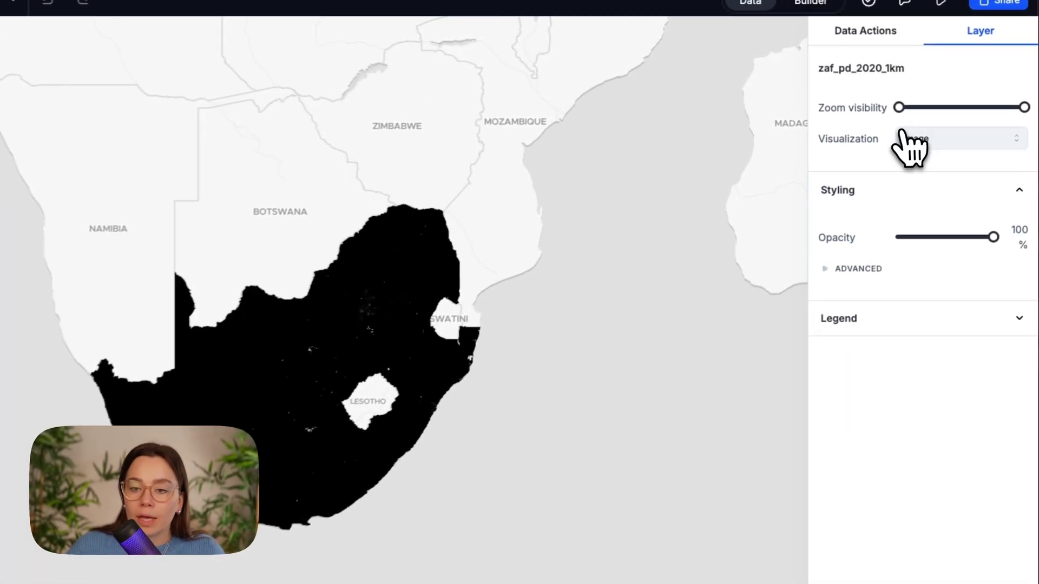
click(952, 139)
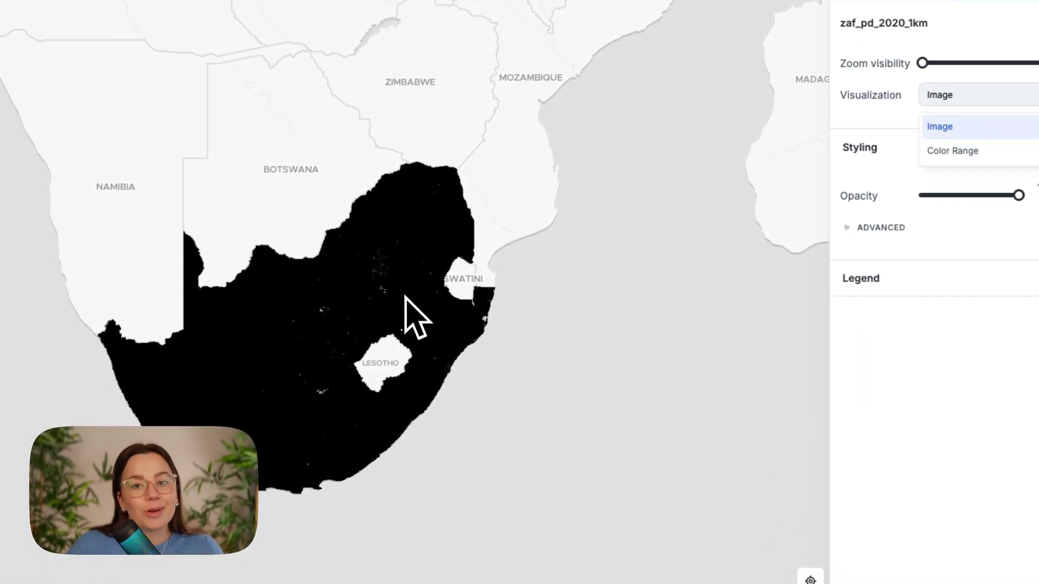
click(963, 194)
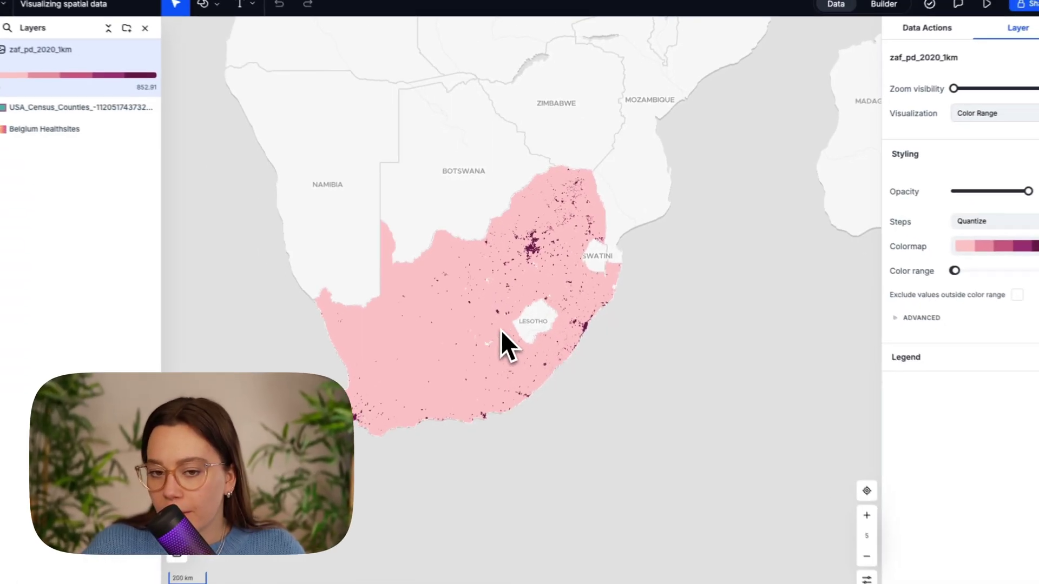
scroll(464, 394, down, 2)
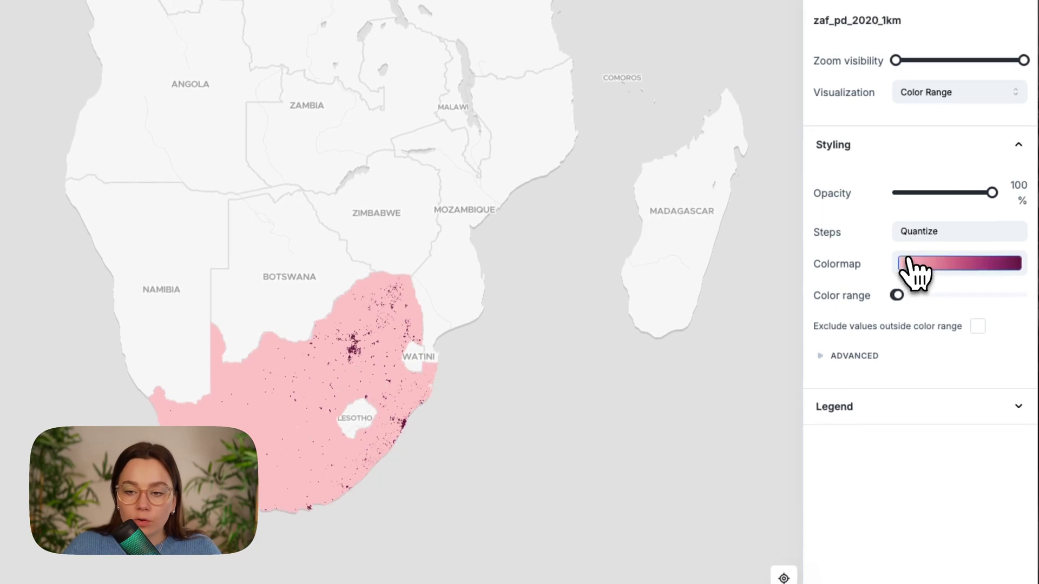
click(917, 131)
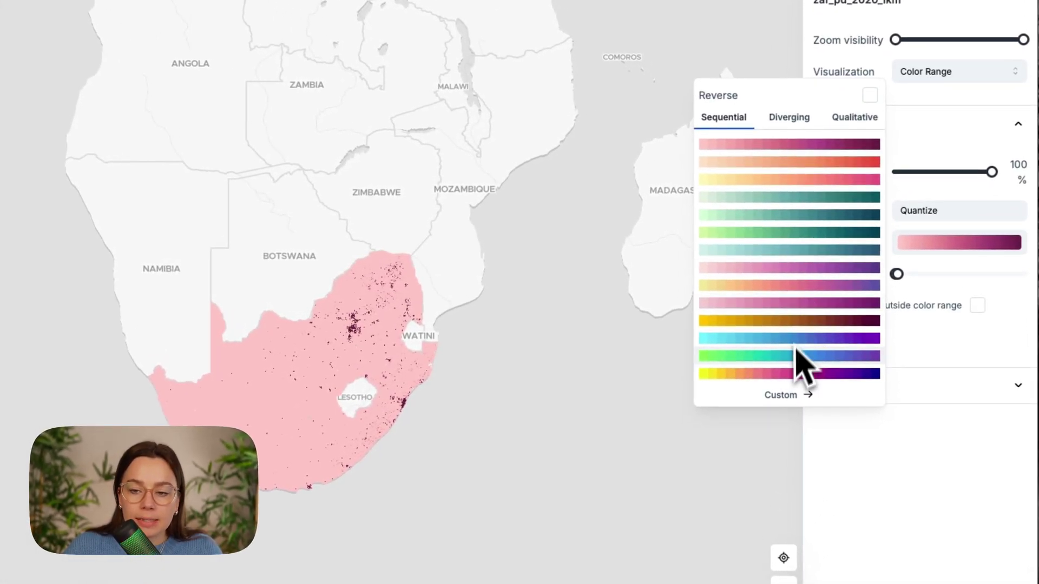
- Apply the reversed dark-blue-to-yellow colormap and cap the colour range at 1263.74
click(870, 95)
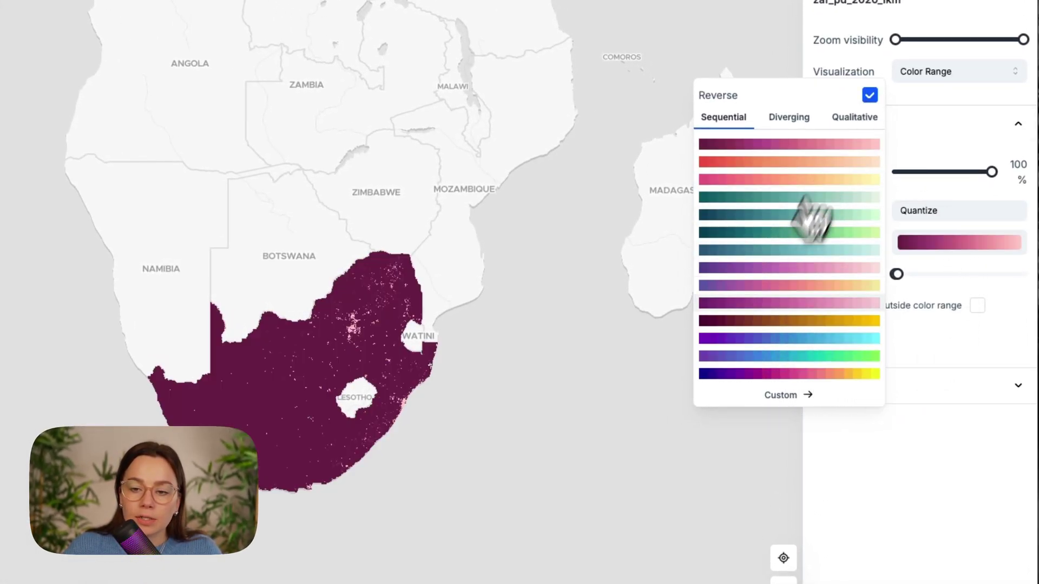
click(760, 373)
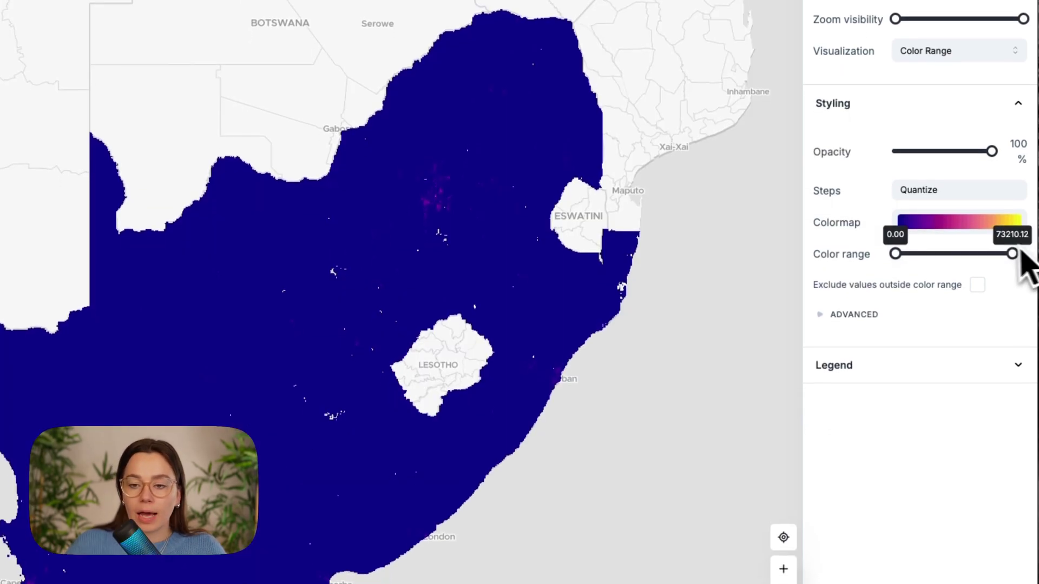
drag(1021, 254, 414, 312)
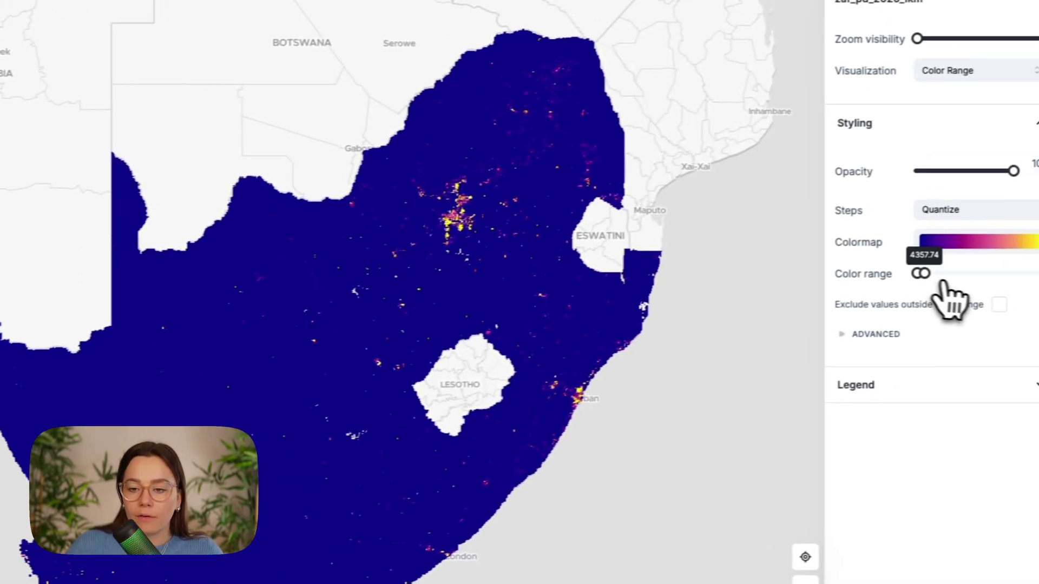
- Zoom and pan across South Africa to centre on Johannesburg's density hotspots
scroll(418, 260, up, 3)
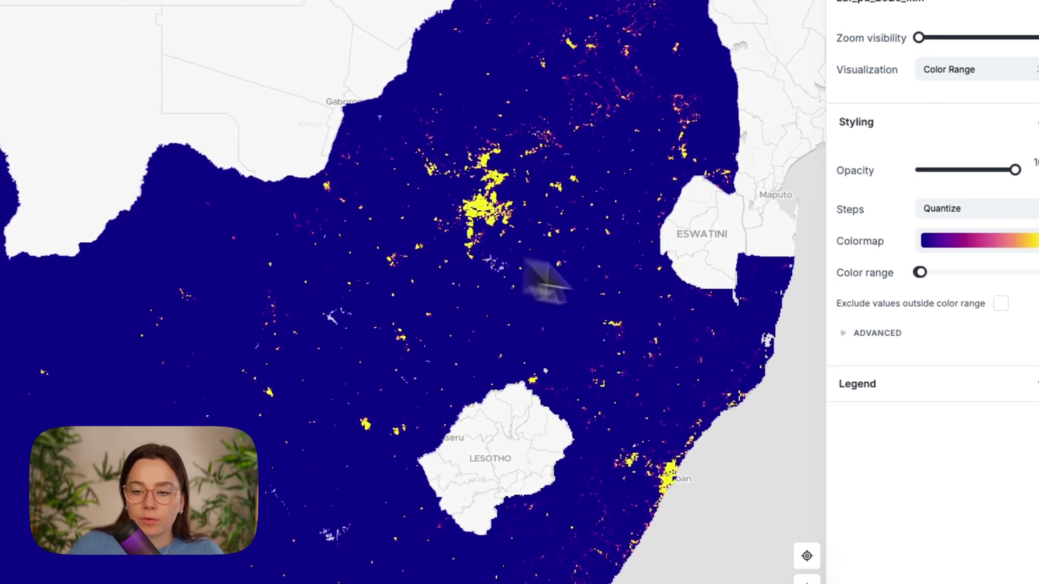
scroll(547, 243, up, 5)
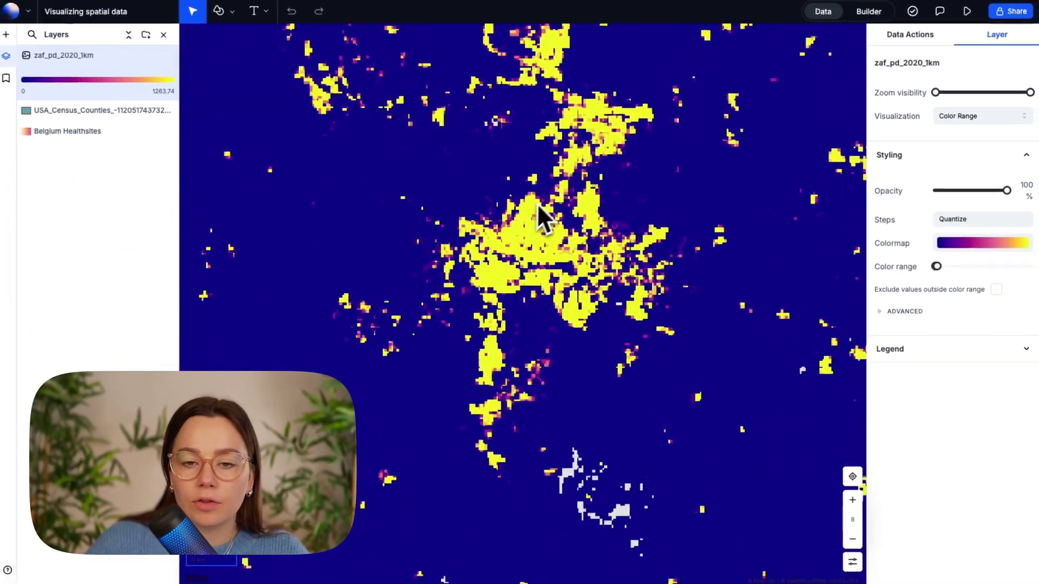
scroll(544, 225, down, 5)
scroll(541, 239, up, 3)
drag(566, 143, 677, 224)
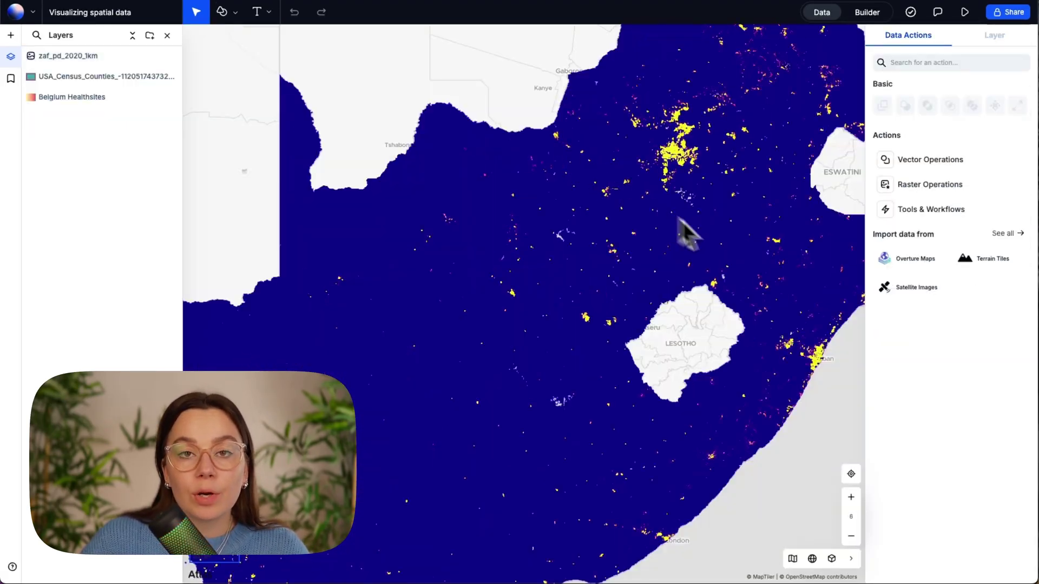
scroll(695, 163, up, 3)
drag(674, 138, 523, 401)
scroll(523, 400, down, 5)
scroll(582, 232, up, 2)
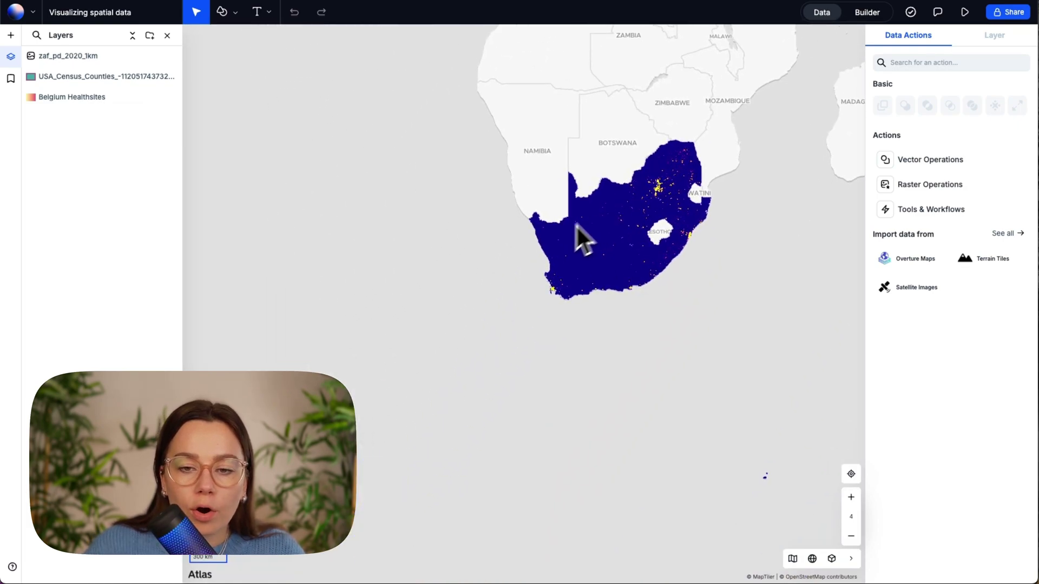